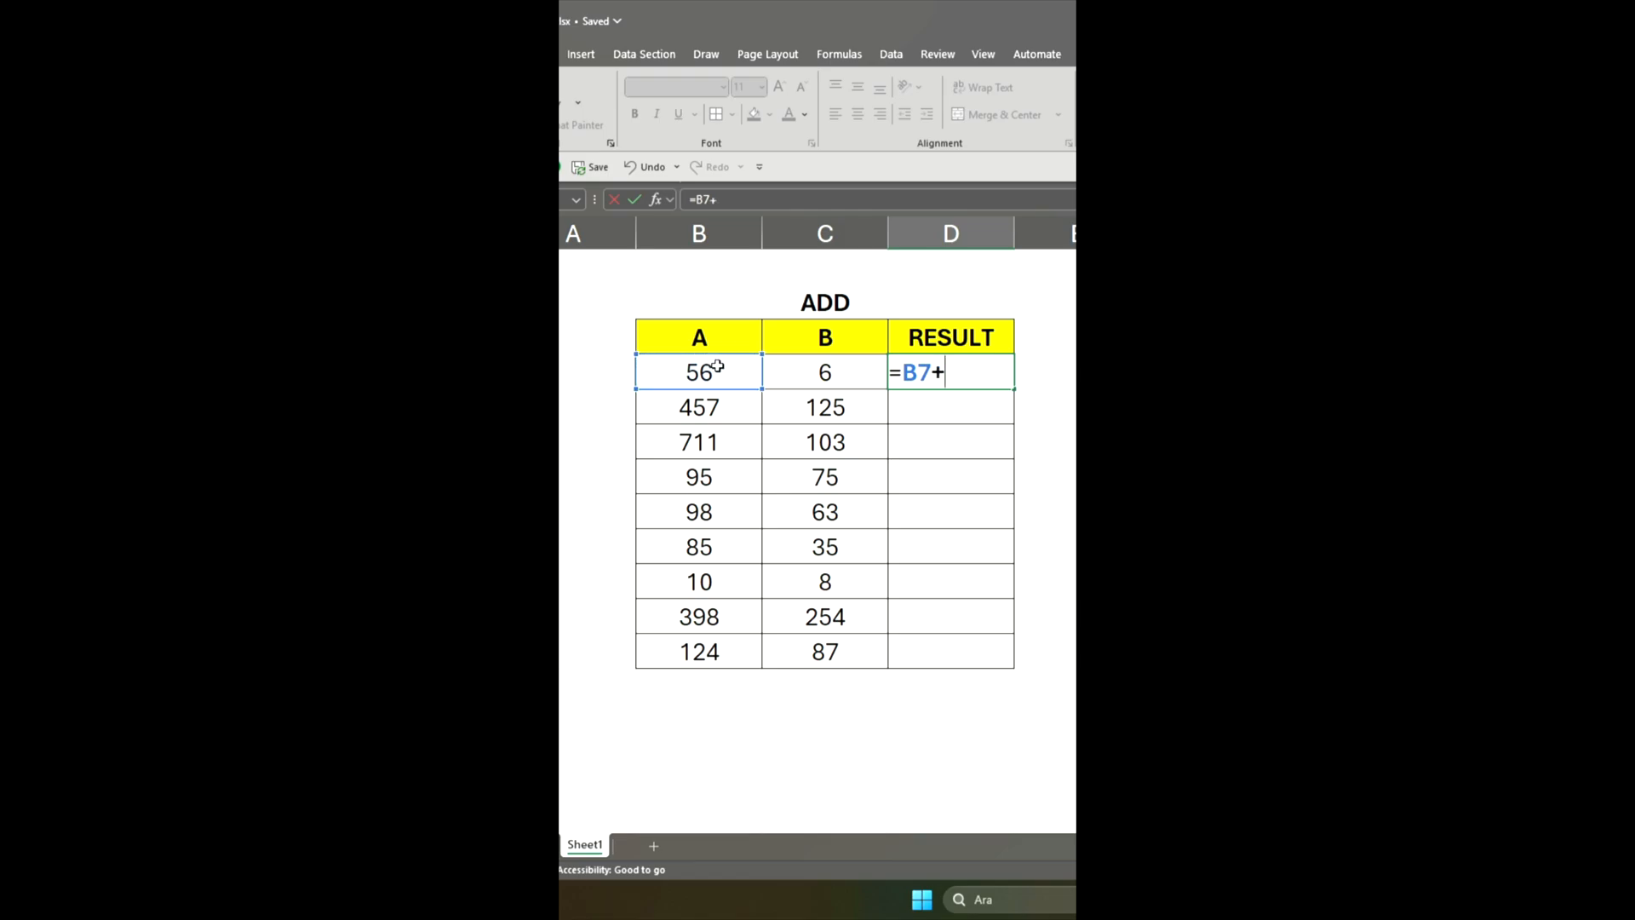
Complete the addition formula =B7+C7 in D7 and fill it down the RESULT column through D15
{"action": "left_click", "coordinate": [811, 377]}
{"action": "key", "text": "Return"}
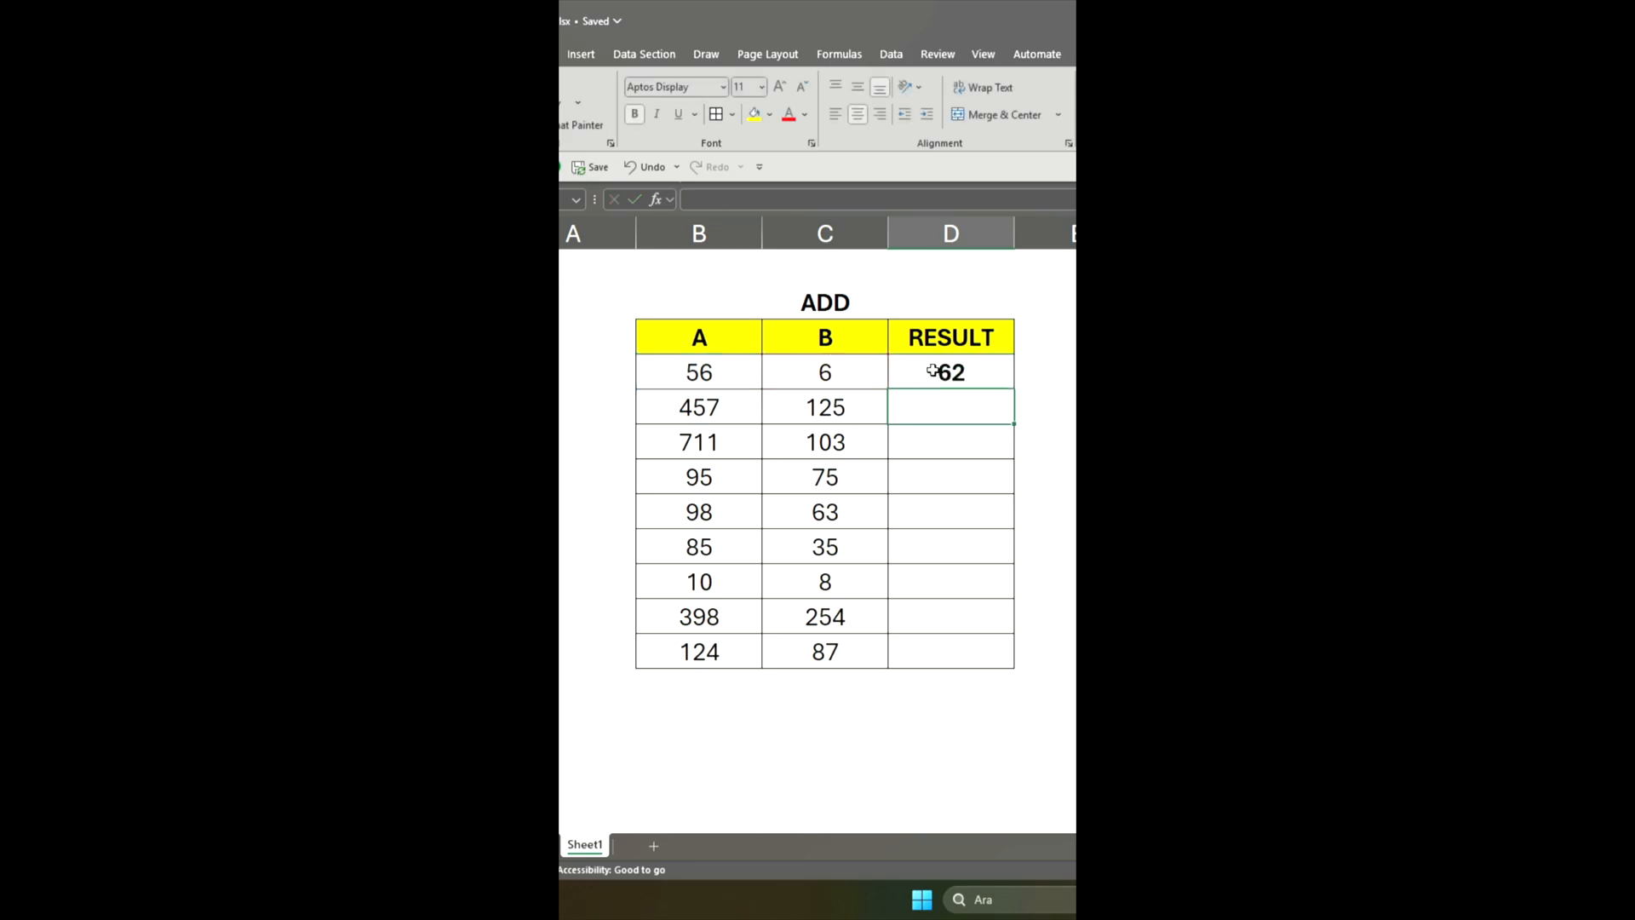
{"action": "left_click", "coordinate": [988, 369]}
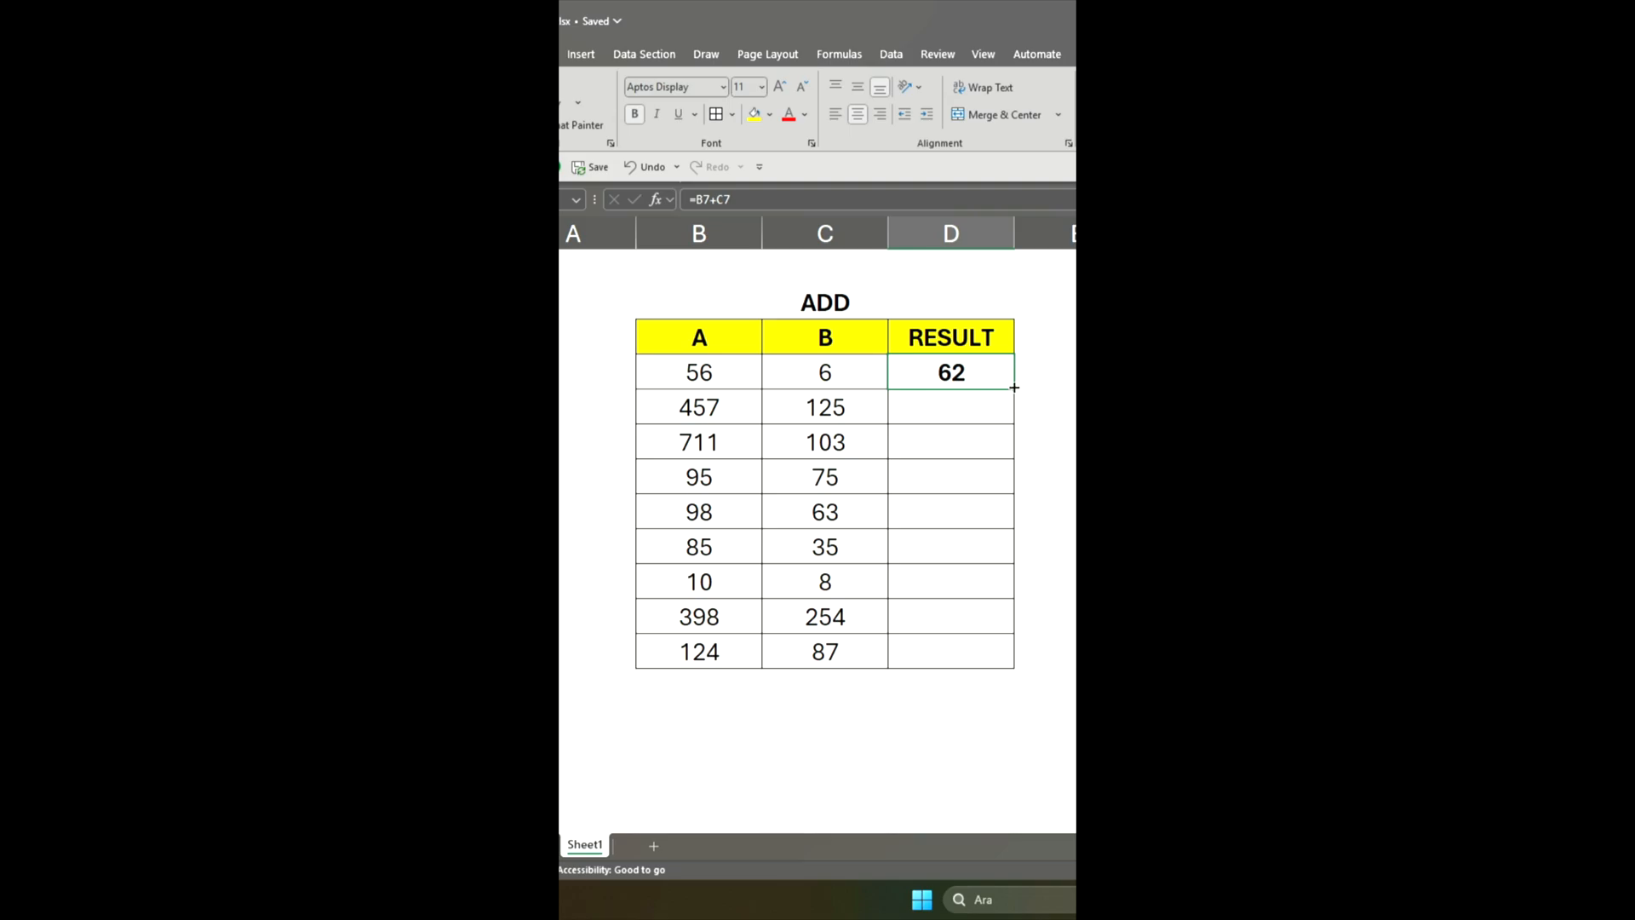
{"action": "left_click_drag", "start_coordinate": [1014, 388], "coordinate": [994, 670]}
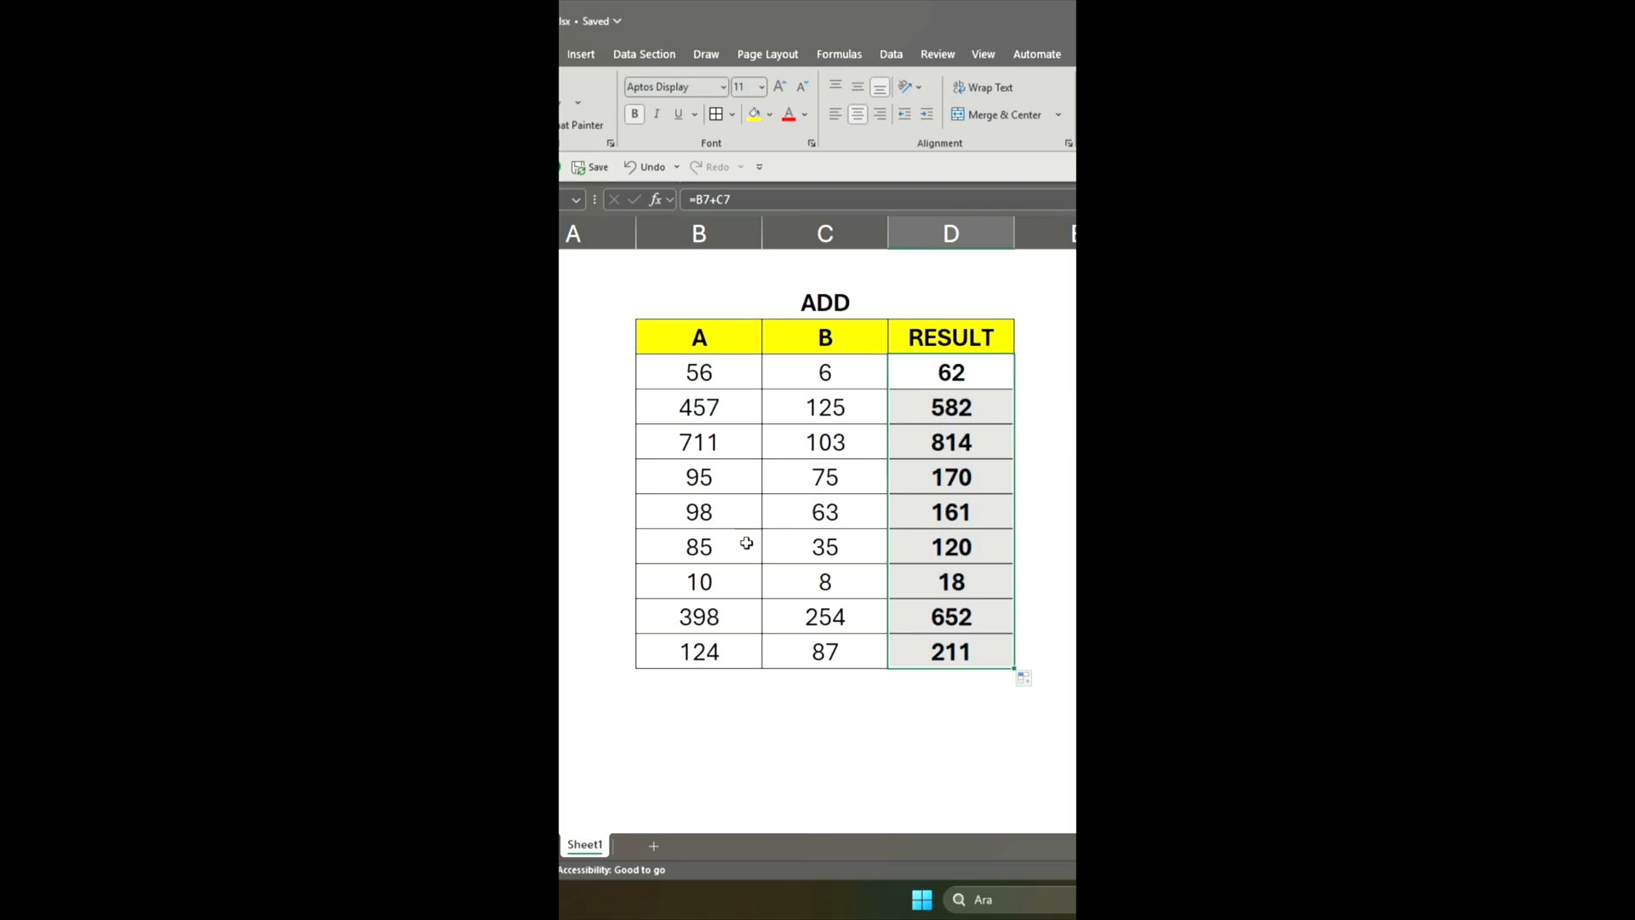
Change the column B value in C13 of the addition table to 15
{"action": "left_click", "coordinate": [736, 579]}
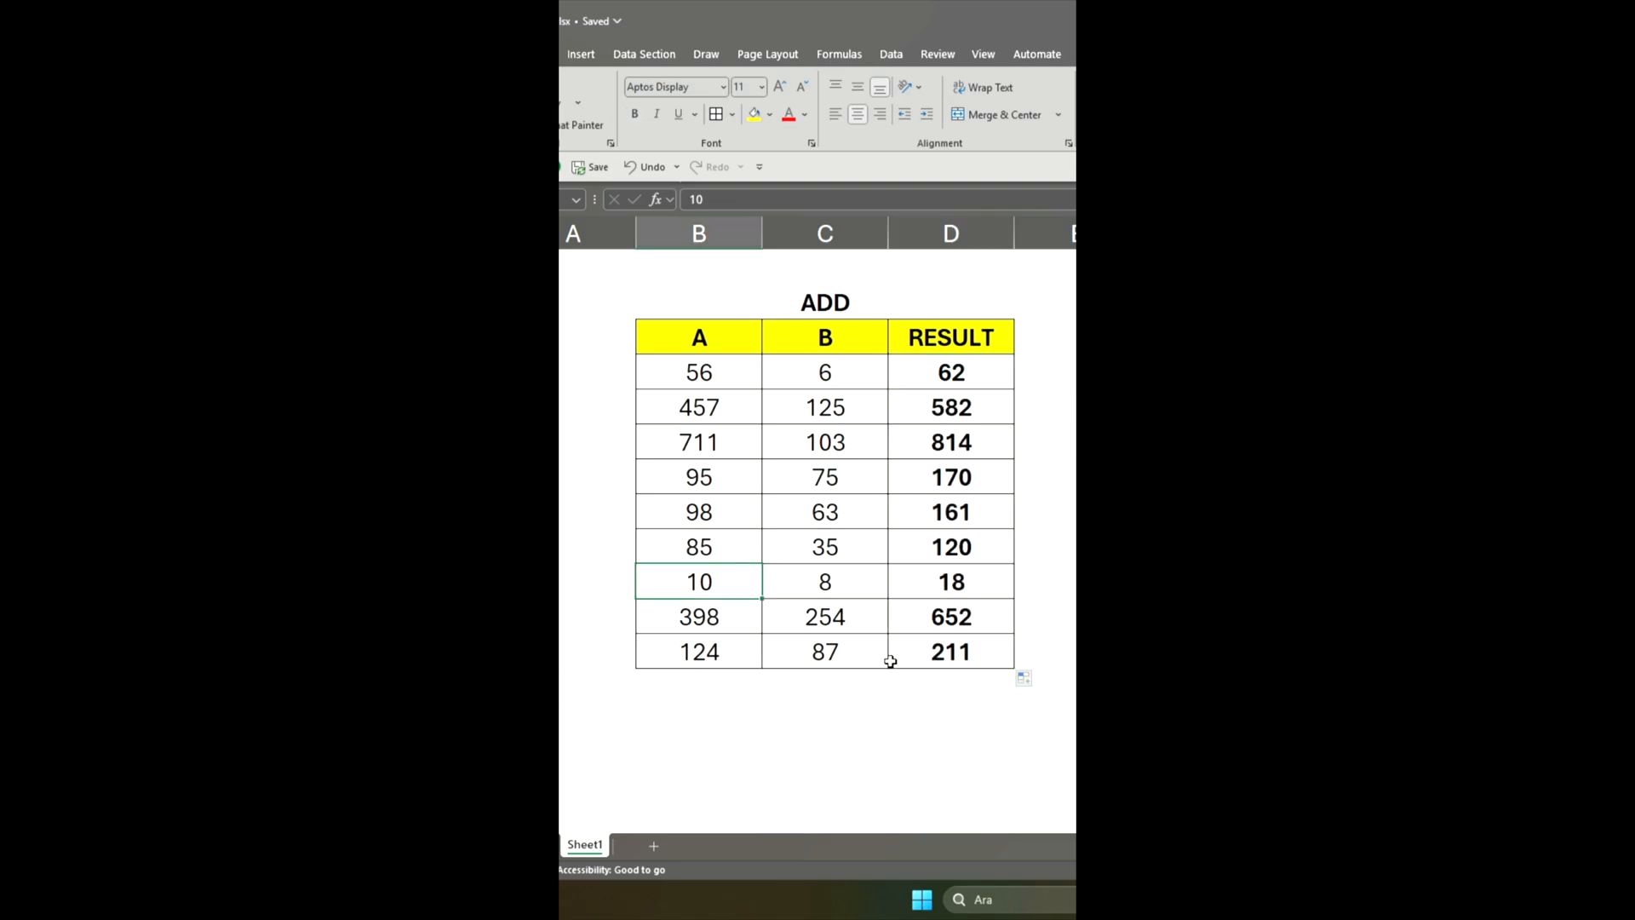
{"action": "left_click", "coordinate": [849, 584]}
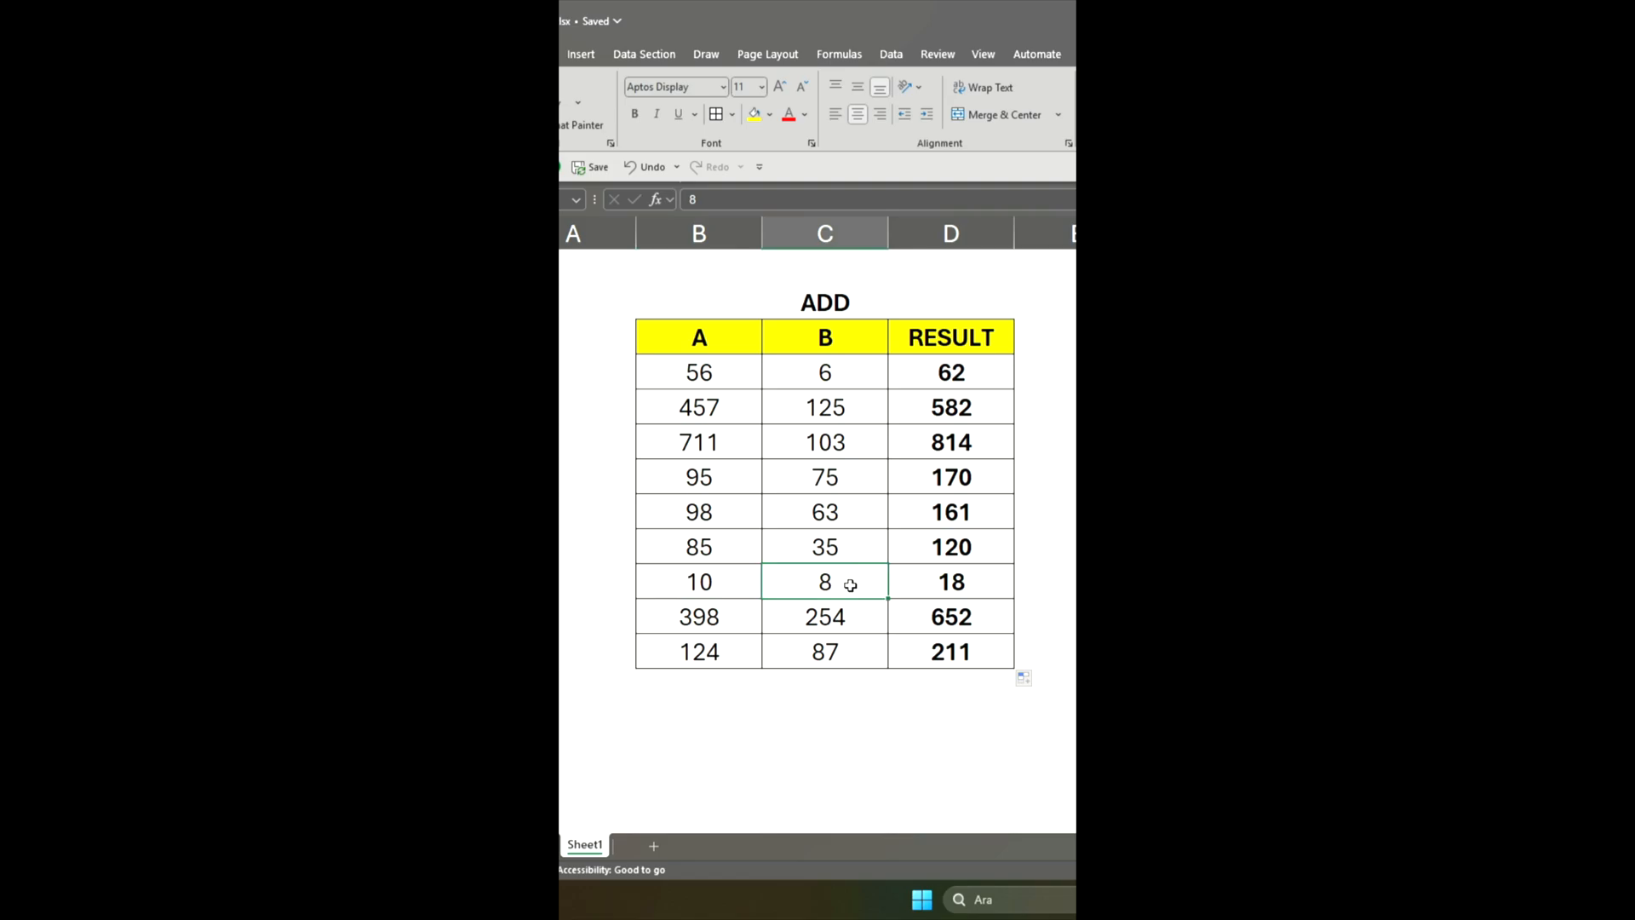
{"action": "type", "text": "15"}
{"action": "key", "text": "Return"}
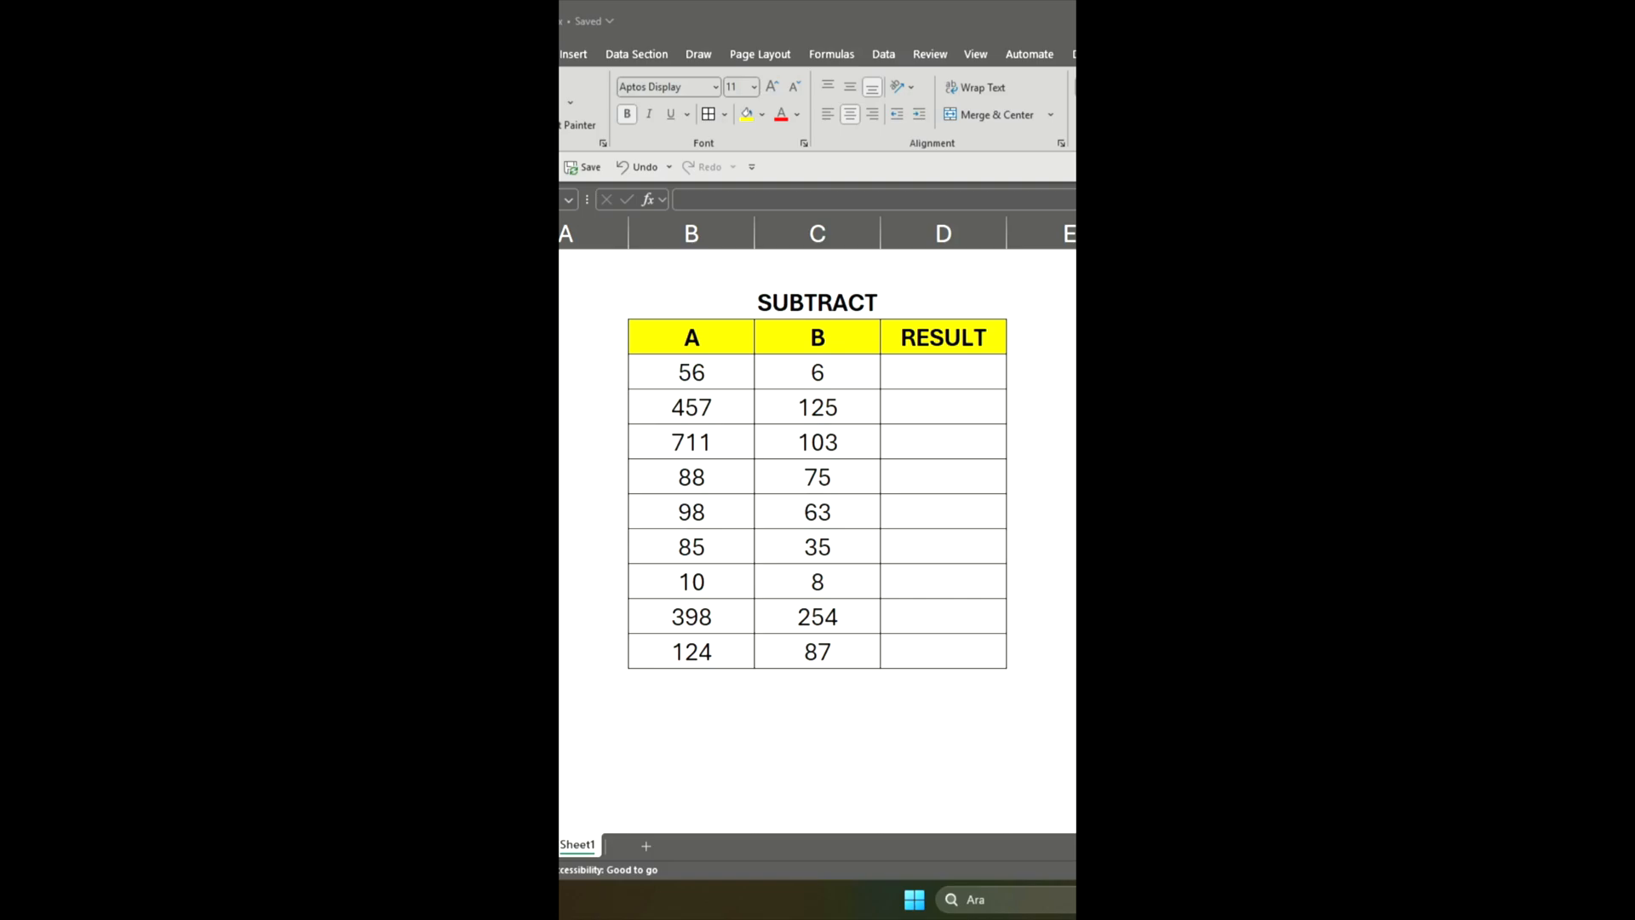
Enter the subtraction formula =B7-C7 in D7, the first RESULT cell of the SUBTRACT table
{"action": "left_click", "coordinate": [936, 375]}
{"action": "type", "text": "="}
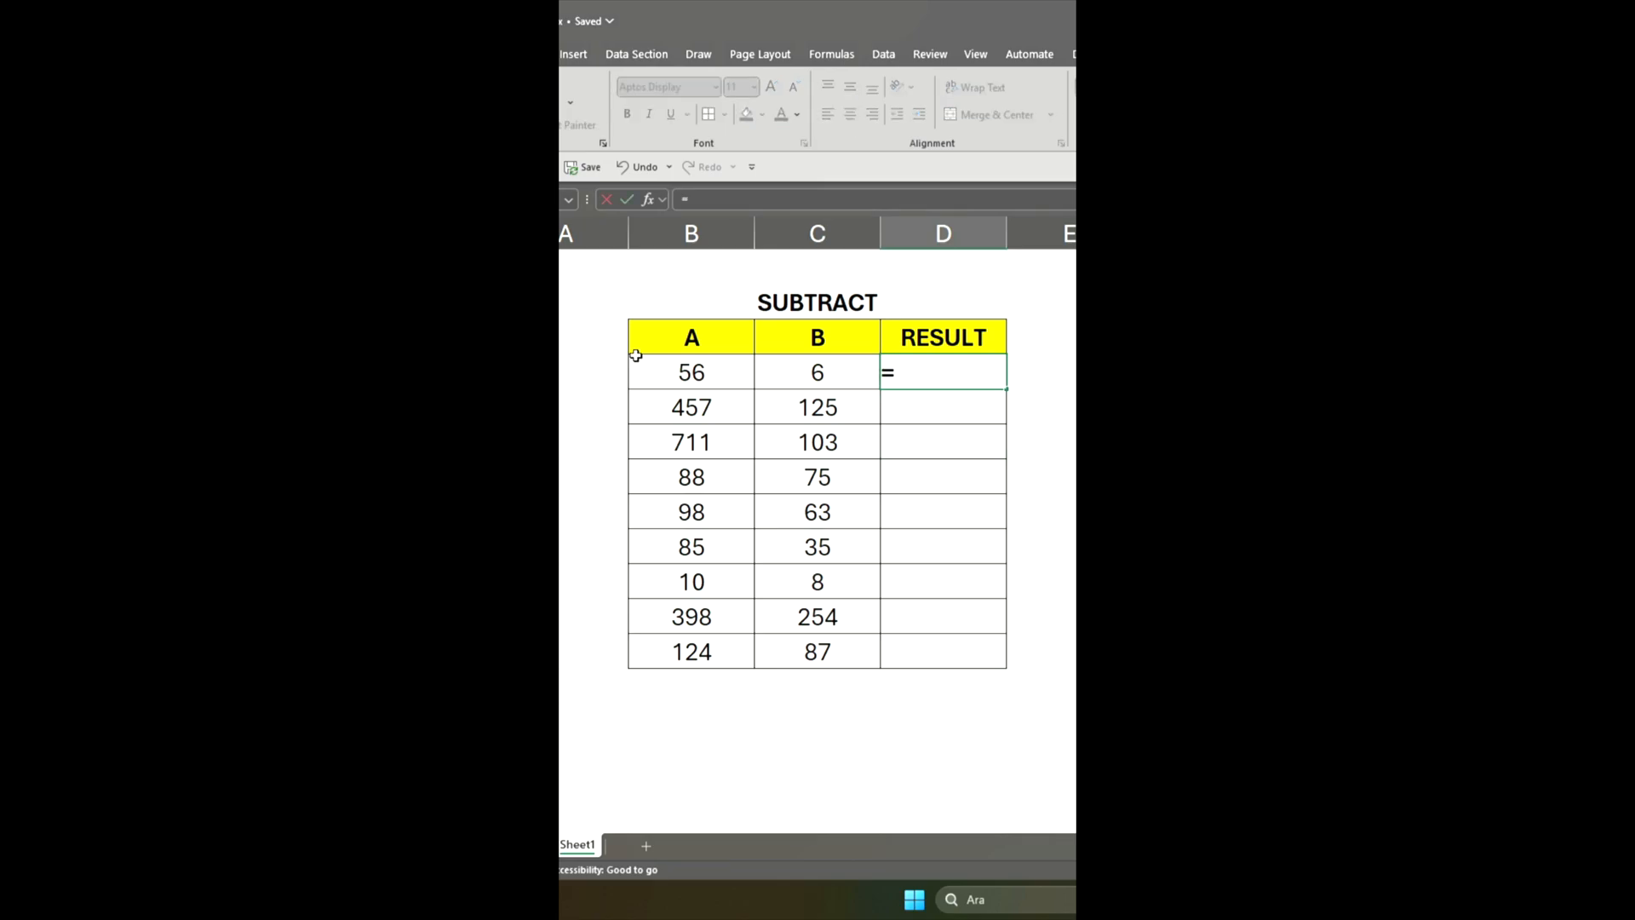
{"action": "left_click", "coordinate": [679, 372]}
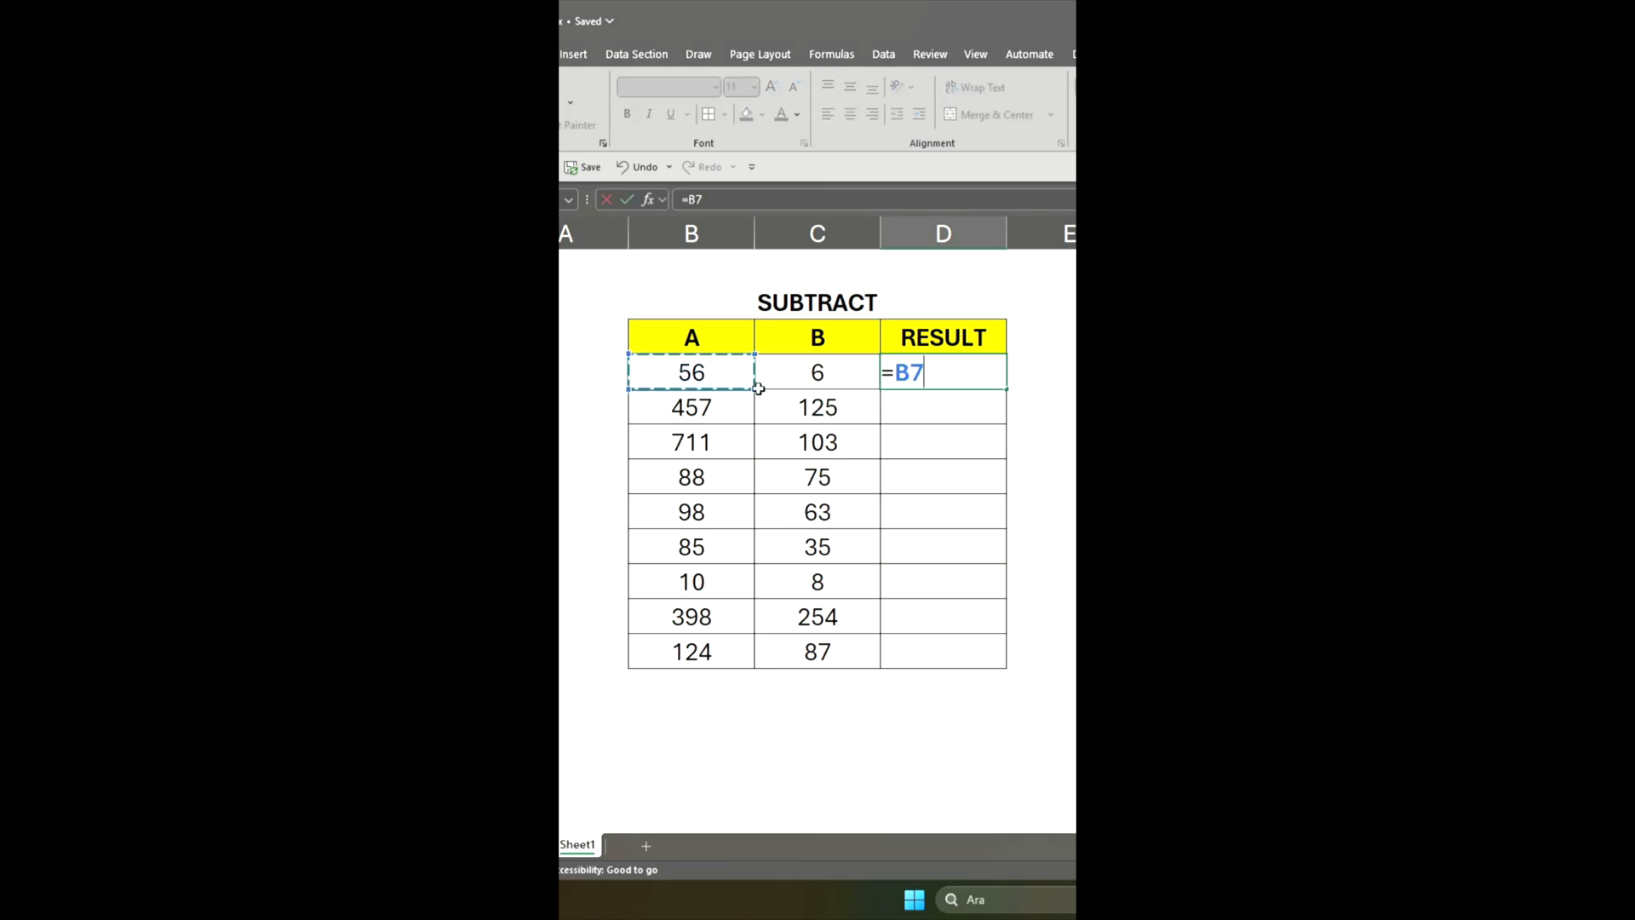
{"action": "type", "text": "-"}
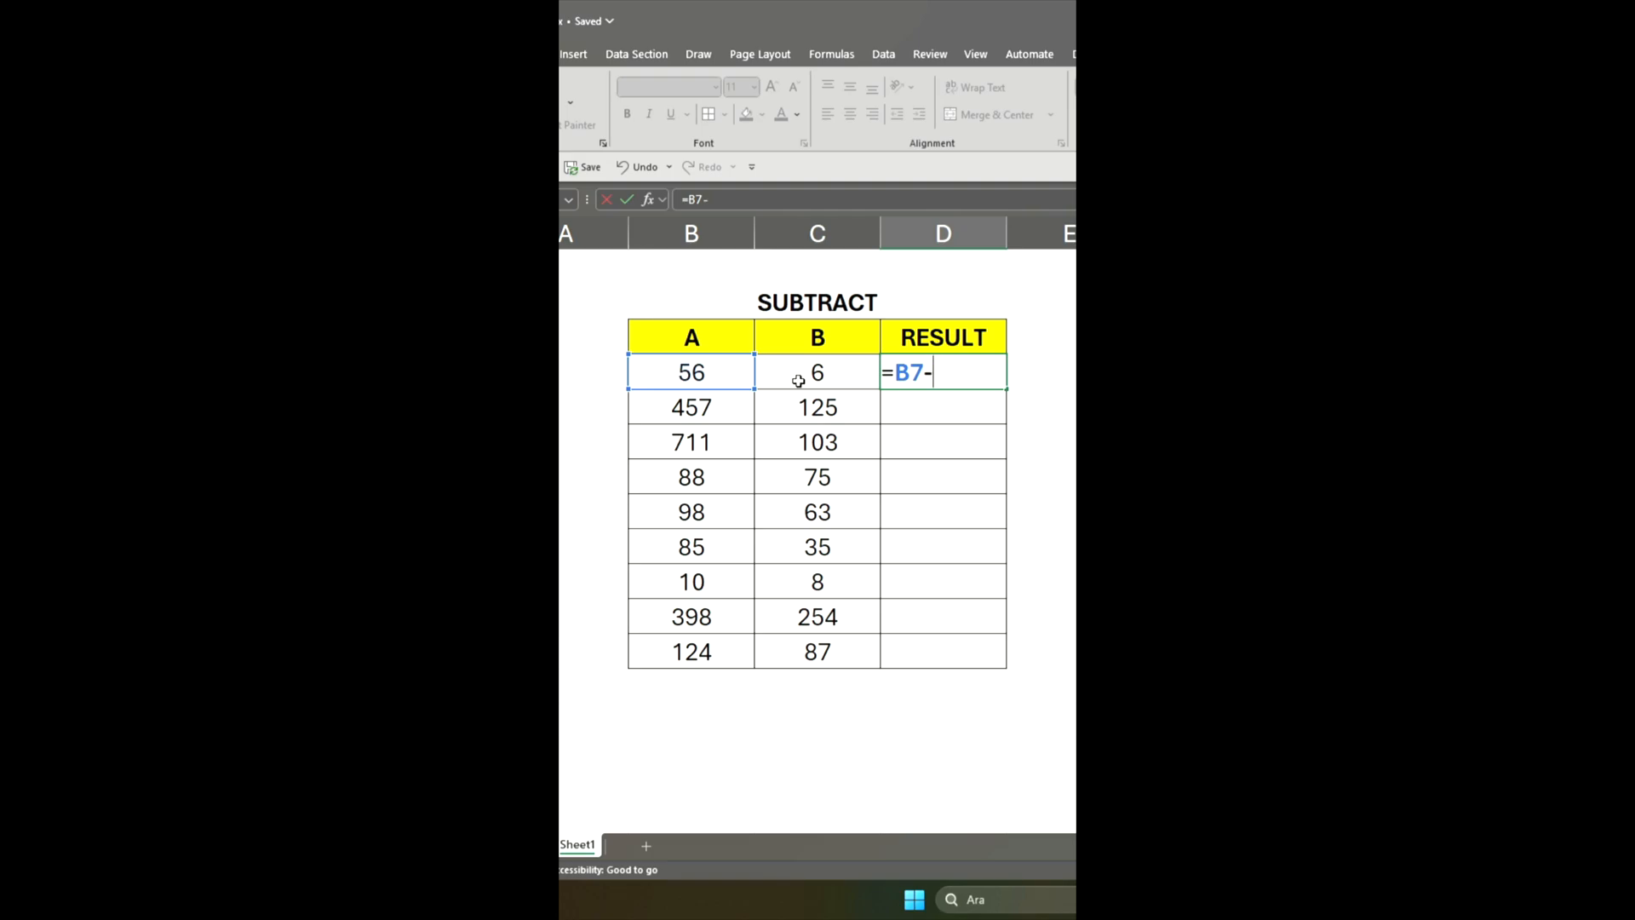
{"action": "left_click", "coordinate": [800, 375]}
{"action": "key", "text": "Return"}
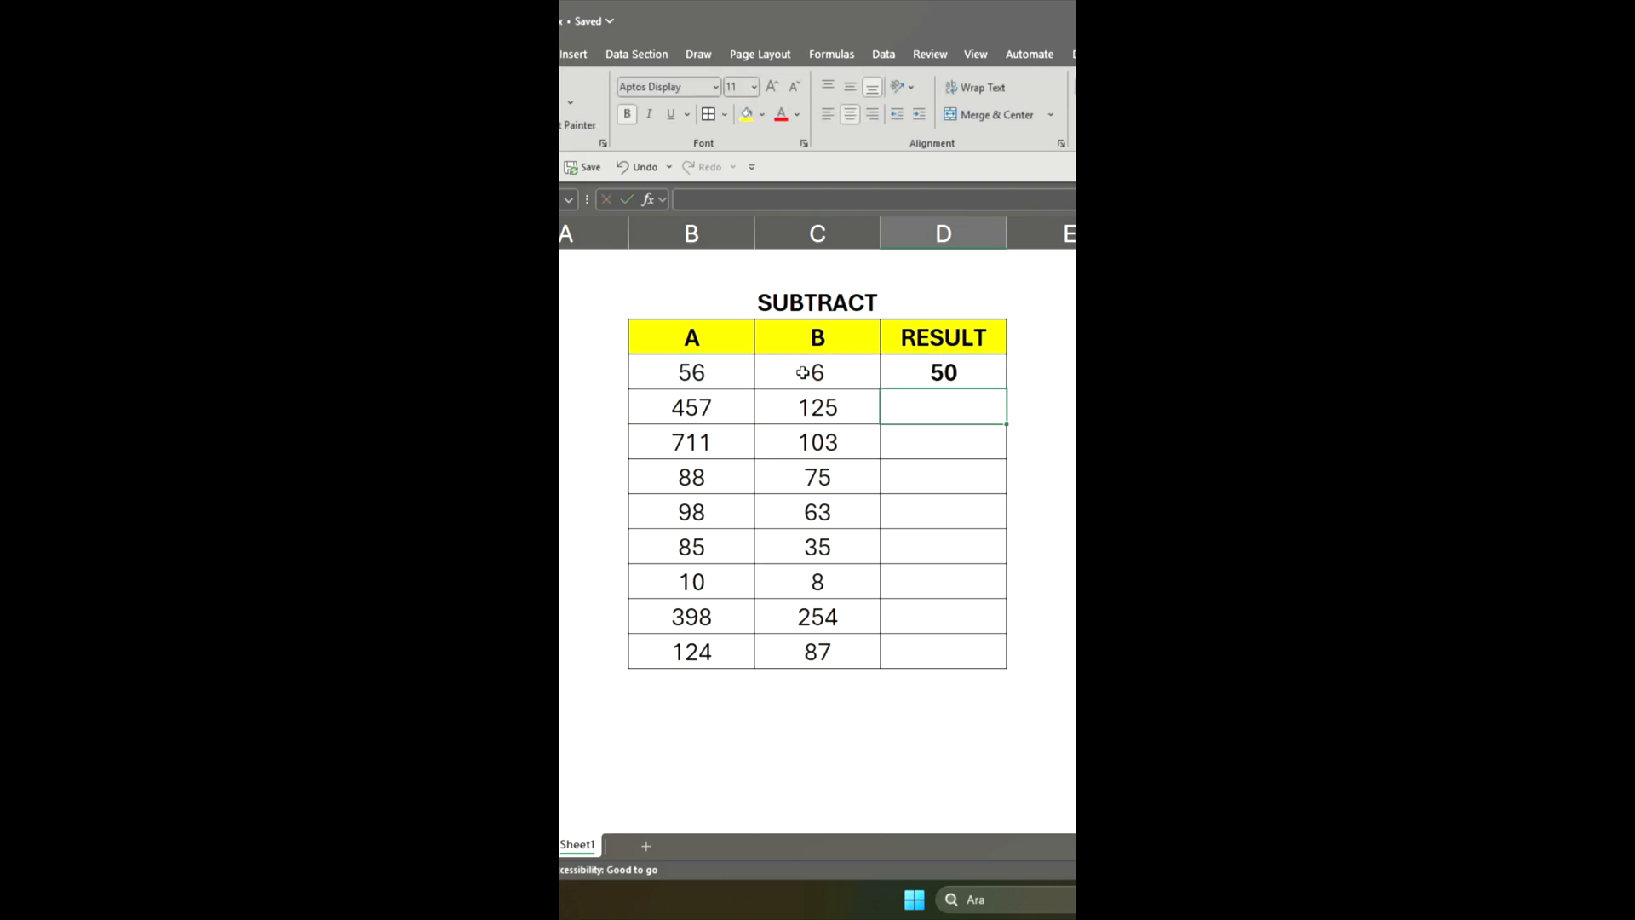
Fill the subtraction formula from D7 down the RESULT column through D15
{"action": "left_click", "coordinate": [985, 367]}
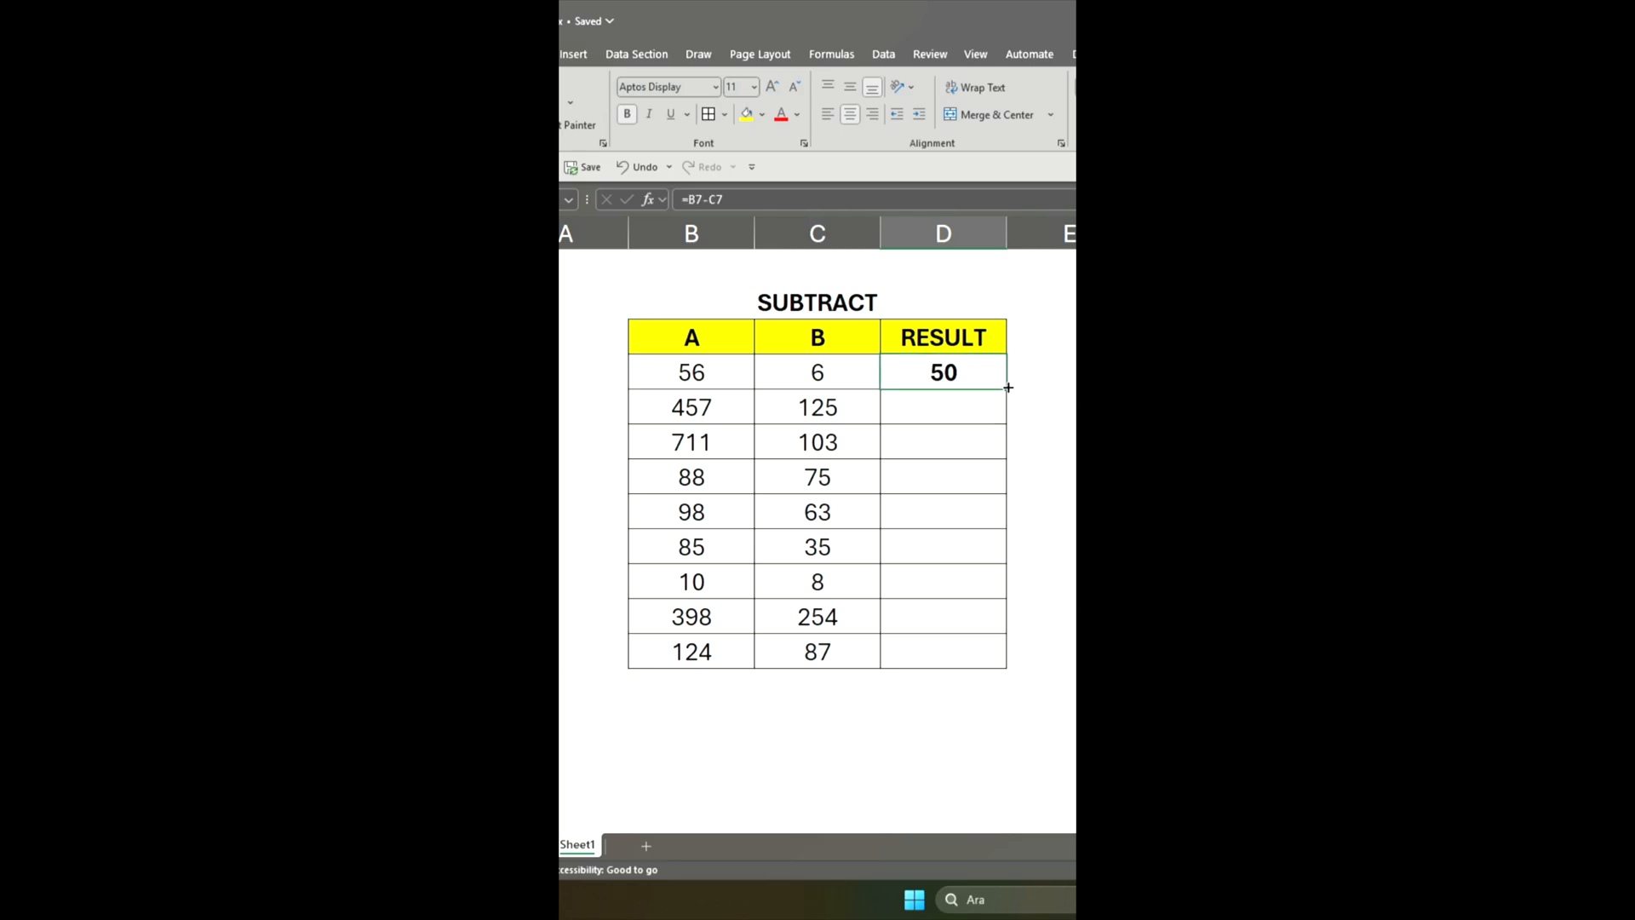
{"action": "left_click_drag", "start_coordinate": [1009, 388], "coordinate": [1008, 387]}
{"action": "left_click_drag", "start_coordinate": [1008, 388], "coordinate": [986, 662]}
{"action": "left_click", "coordinate": [1132, 545]}
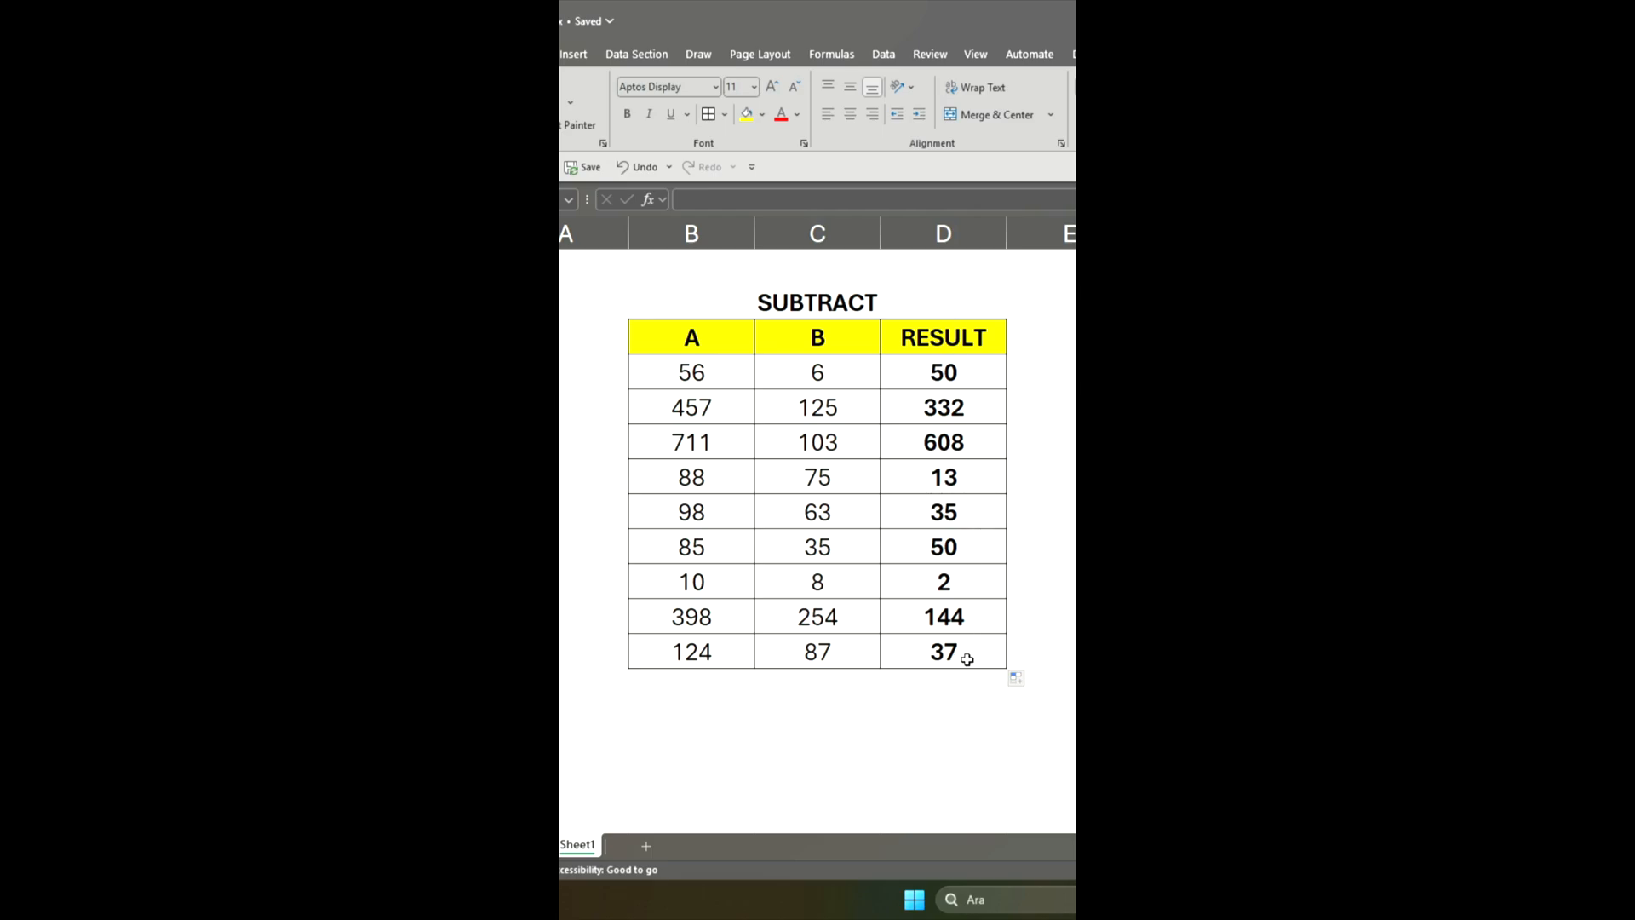
Change the column A value in B10 of the SUBTRACT table to 95
{"action": "left_click", "coordinate": [700, 485]}
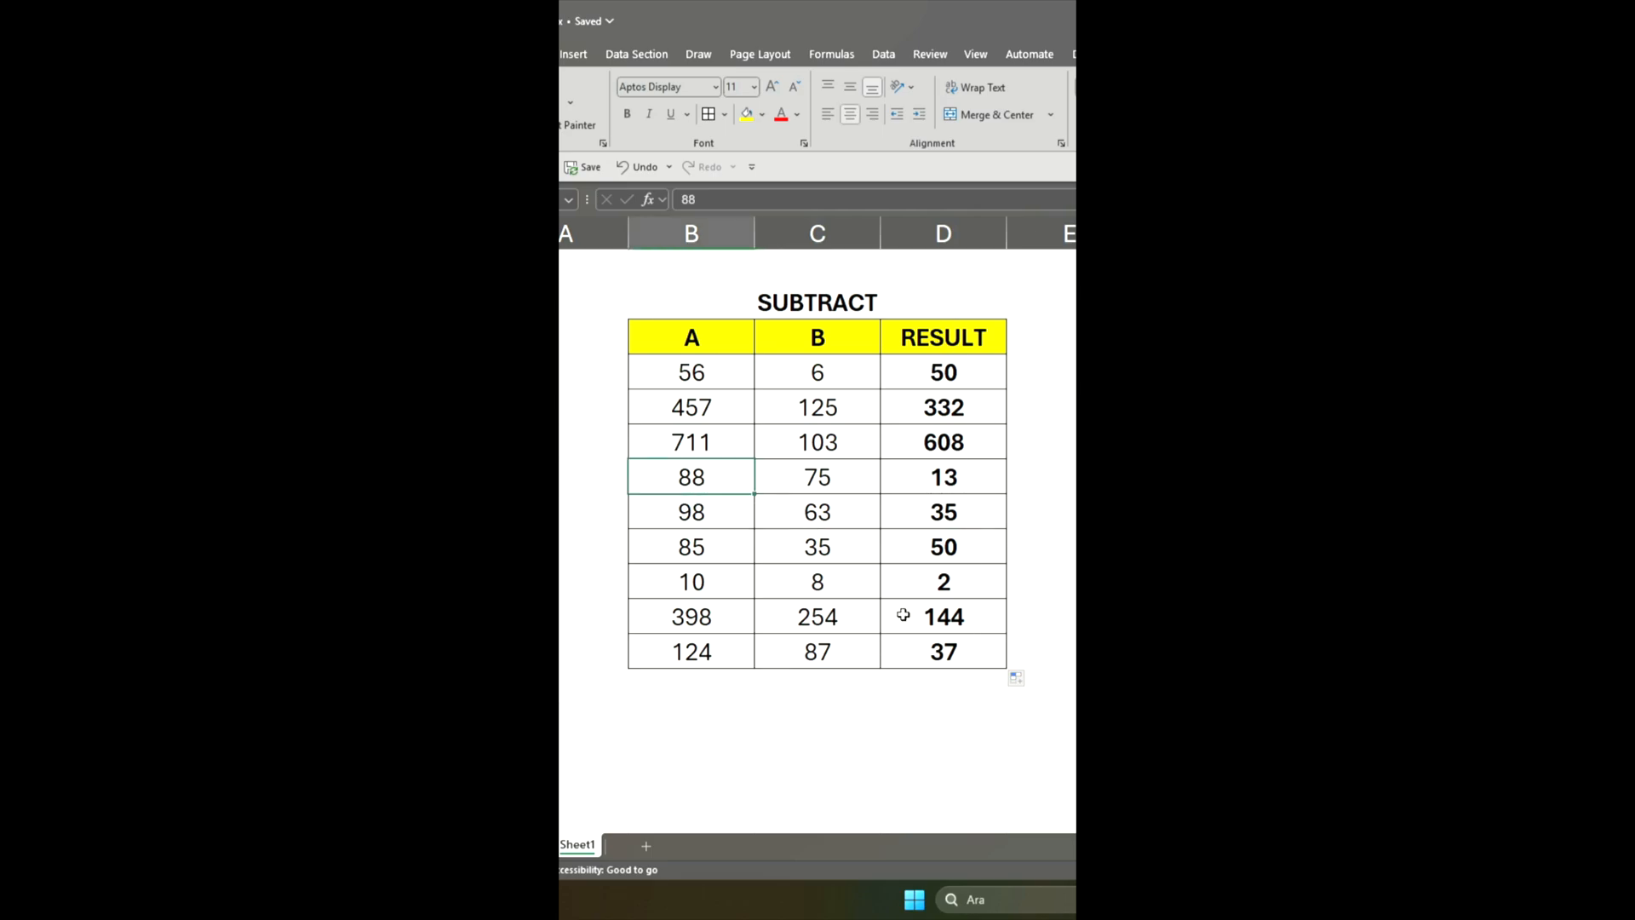
{"action": "type", "text": "95"}
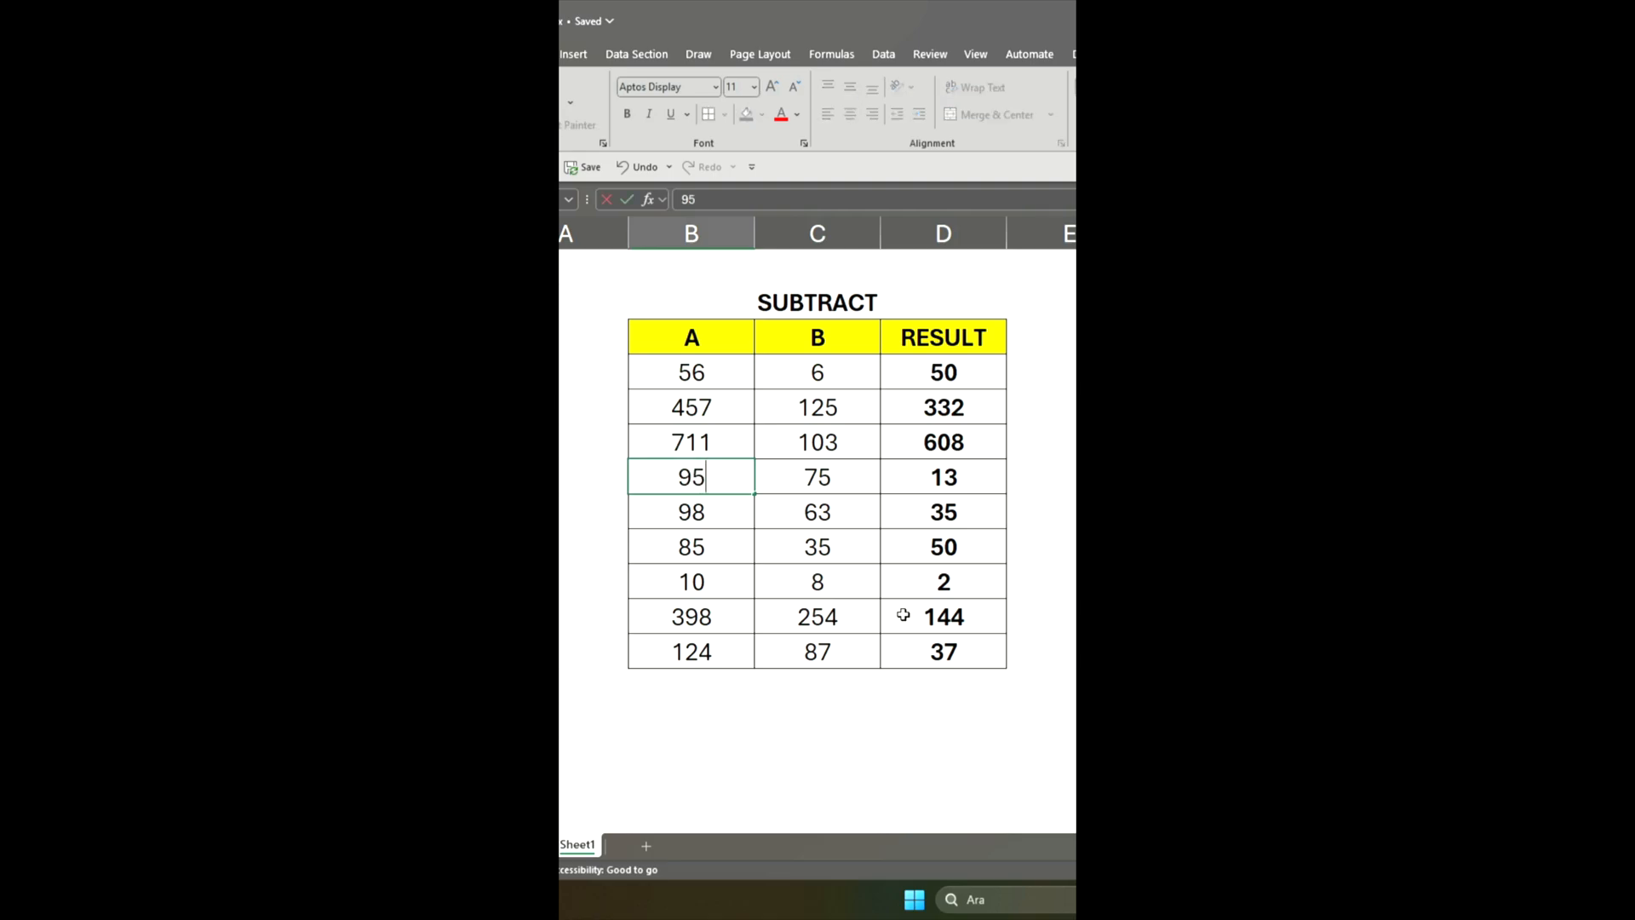
{"action": "key", "text": "Return"}
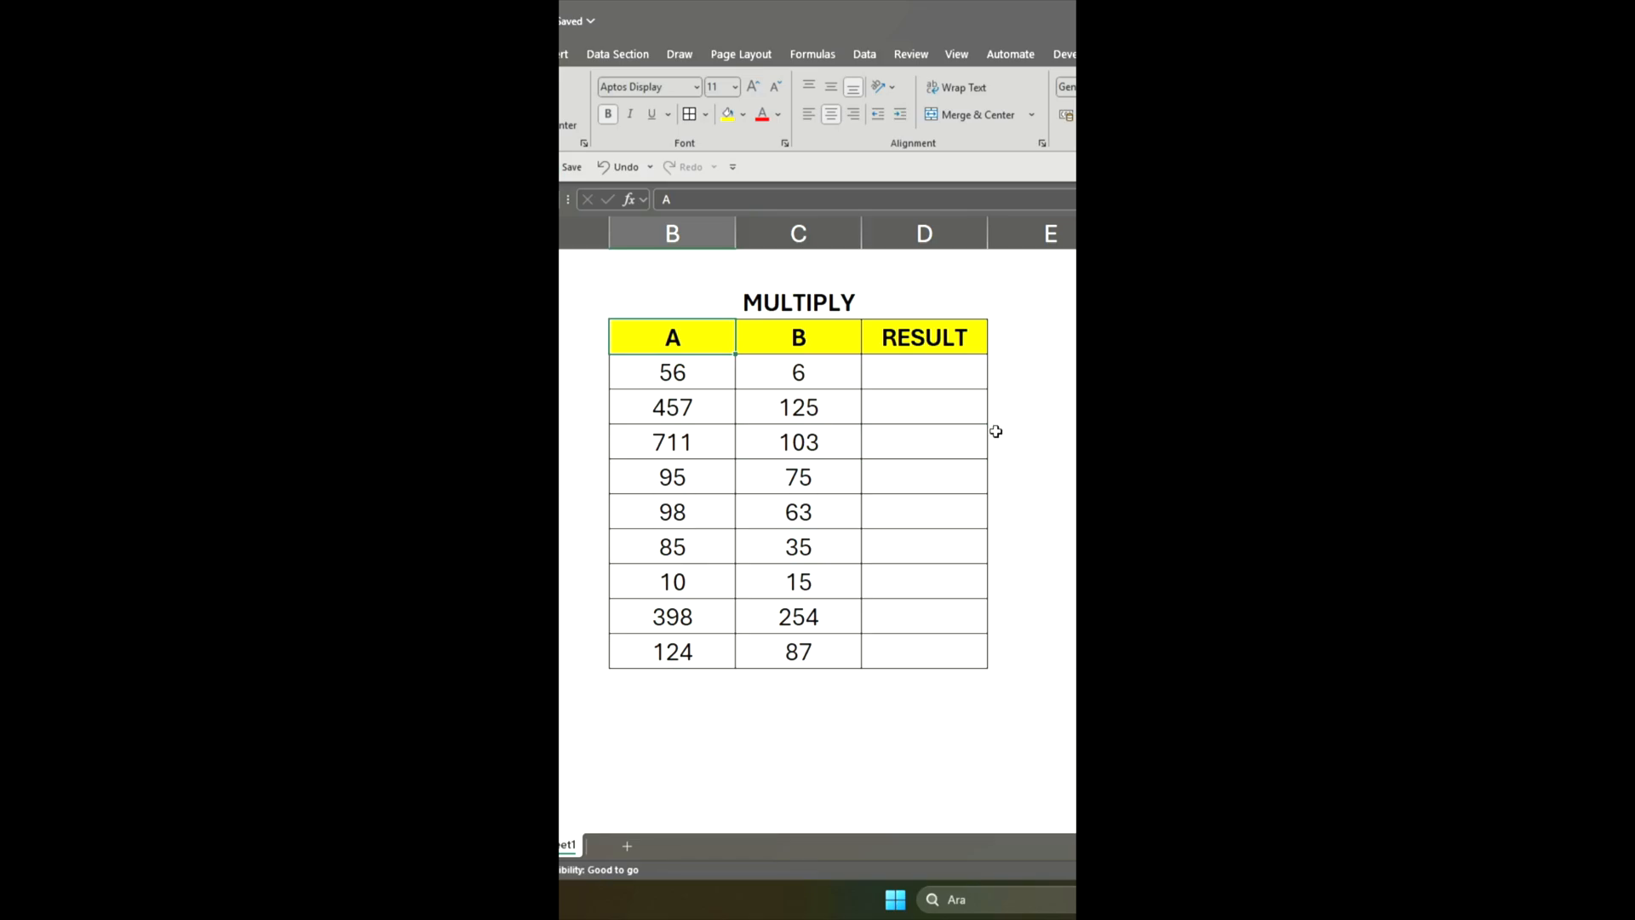
Enter the multiplication formula =B7*C7 in D7, the first RESULT cell of the MULTIPLY table
{"action": "left_click", "coordinate": [934, 368]}
{"action": "type", "text": "="}
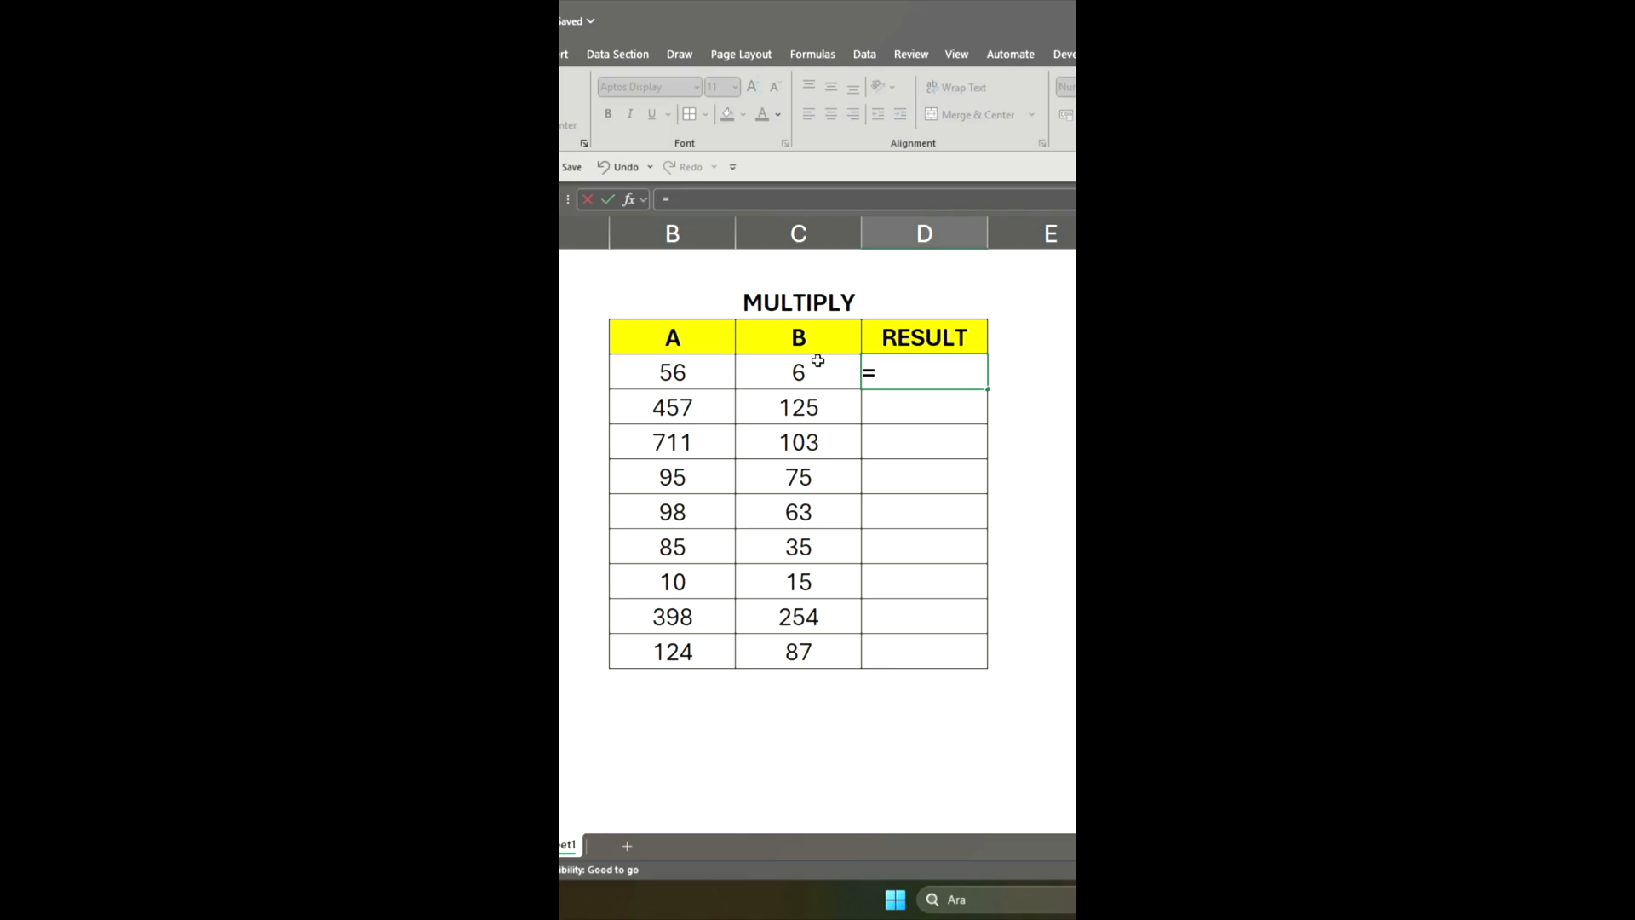
{"action": "left_click", "coordinate": [695, 374]}
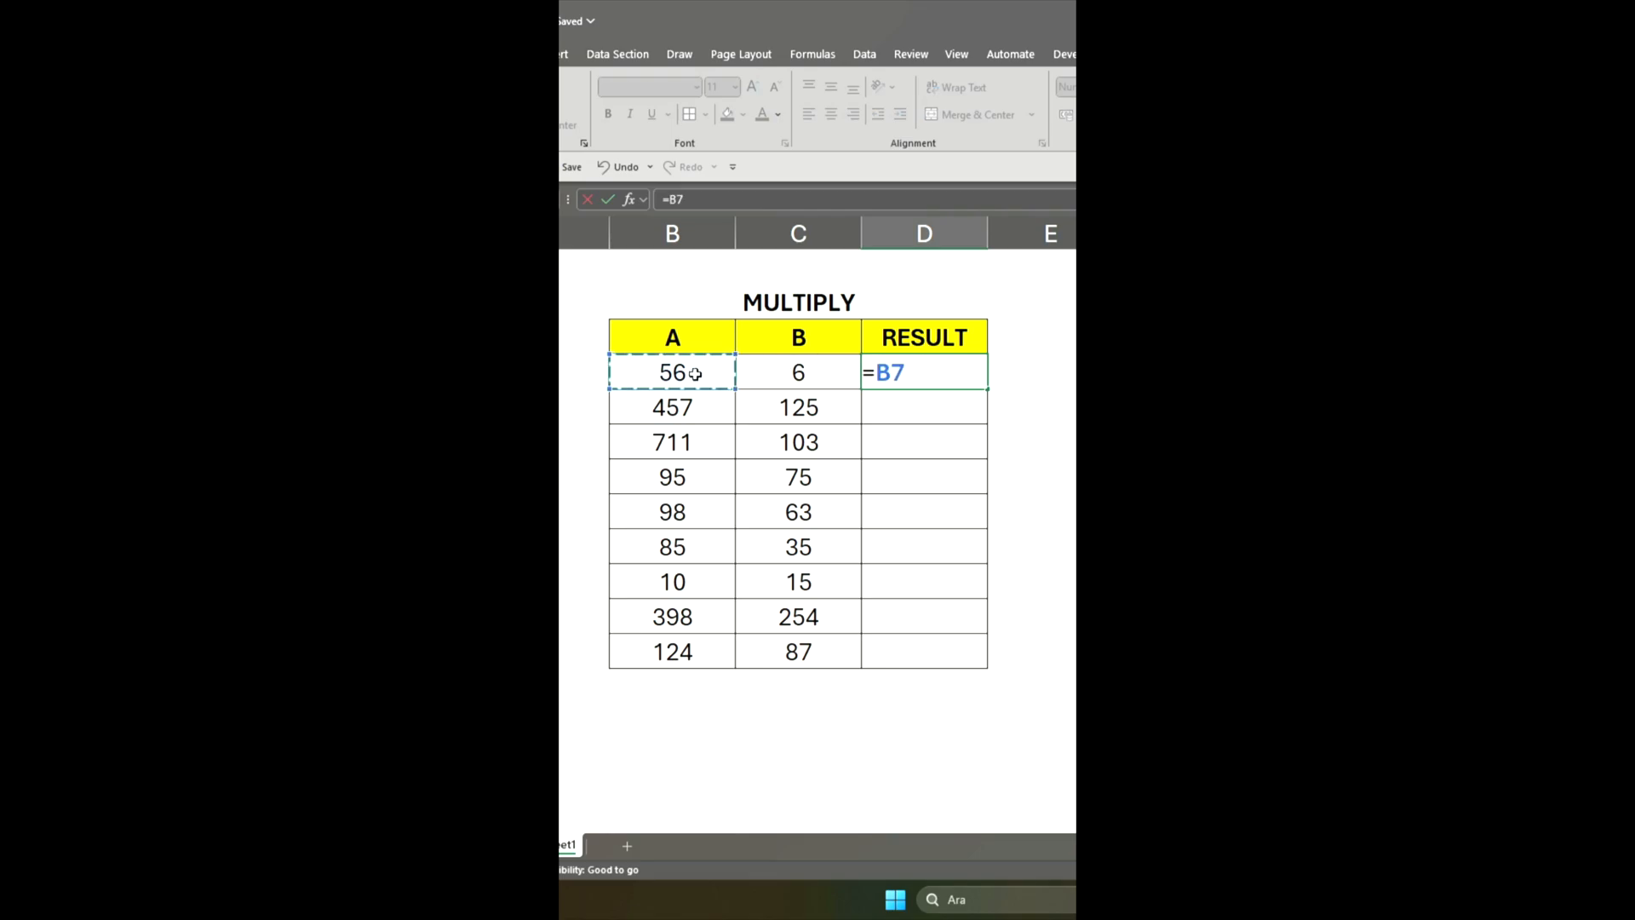
{"action": "type", "text": "*"}
{"action": "left_click", "coordinate": [821, 374]}
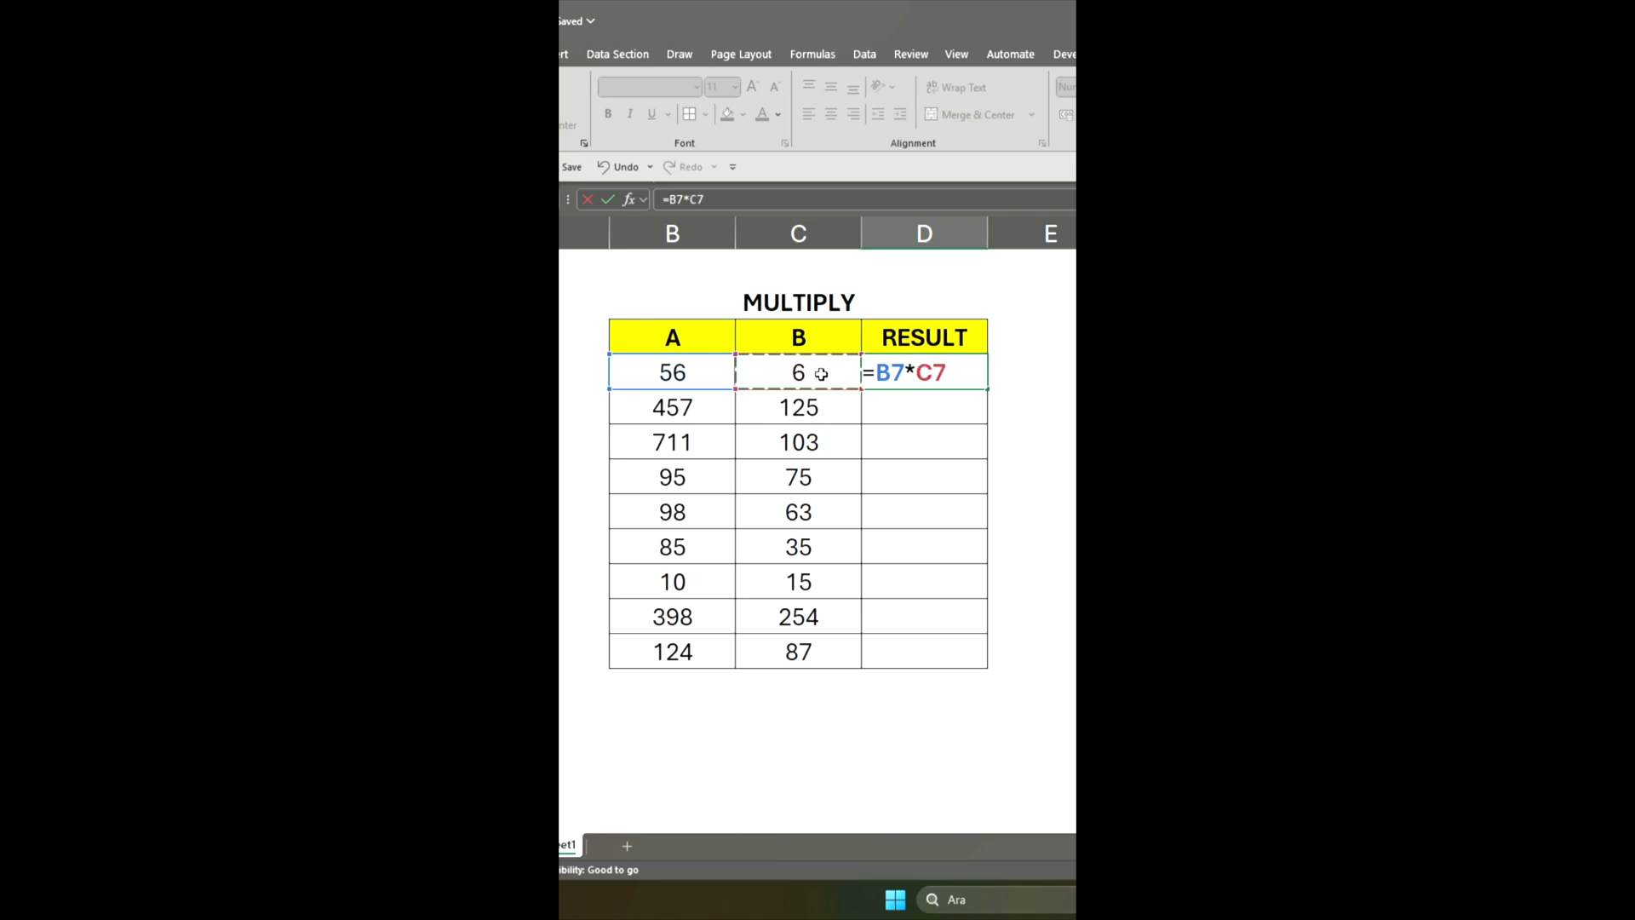
{"action": "key", "text": "Return"}
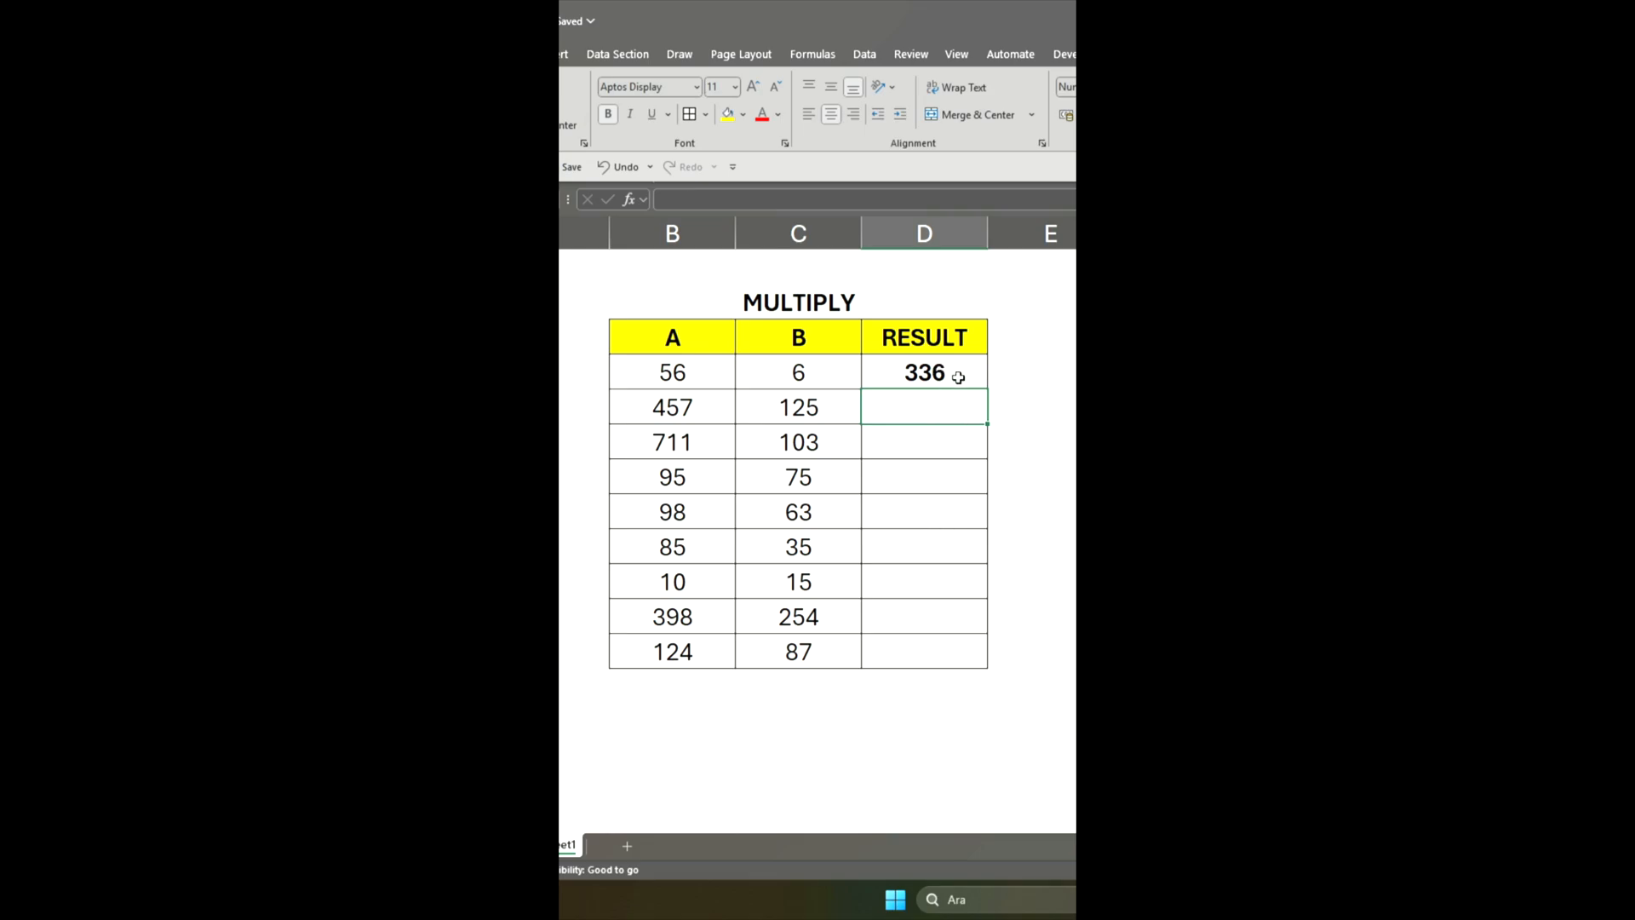
Fill the multiplication formula from D7 down the RESULT column through D15
{"action": "left_click", "coordinate": [959, 369]}
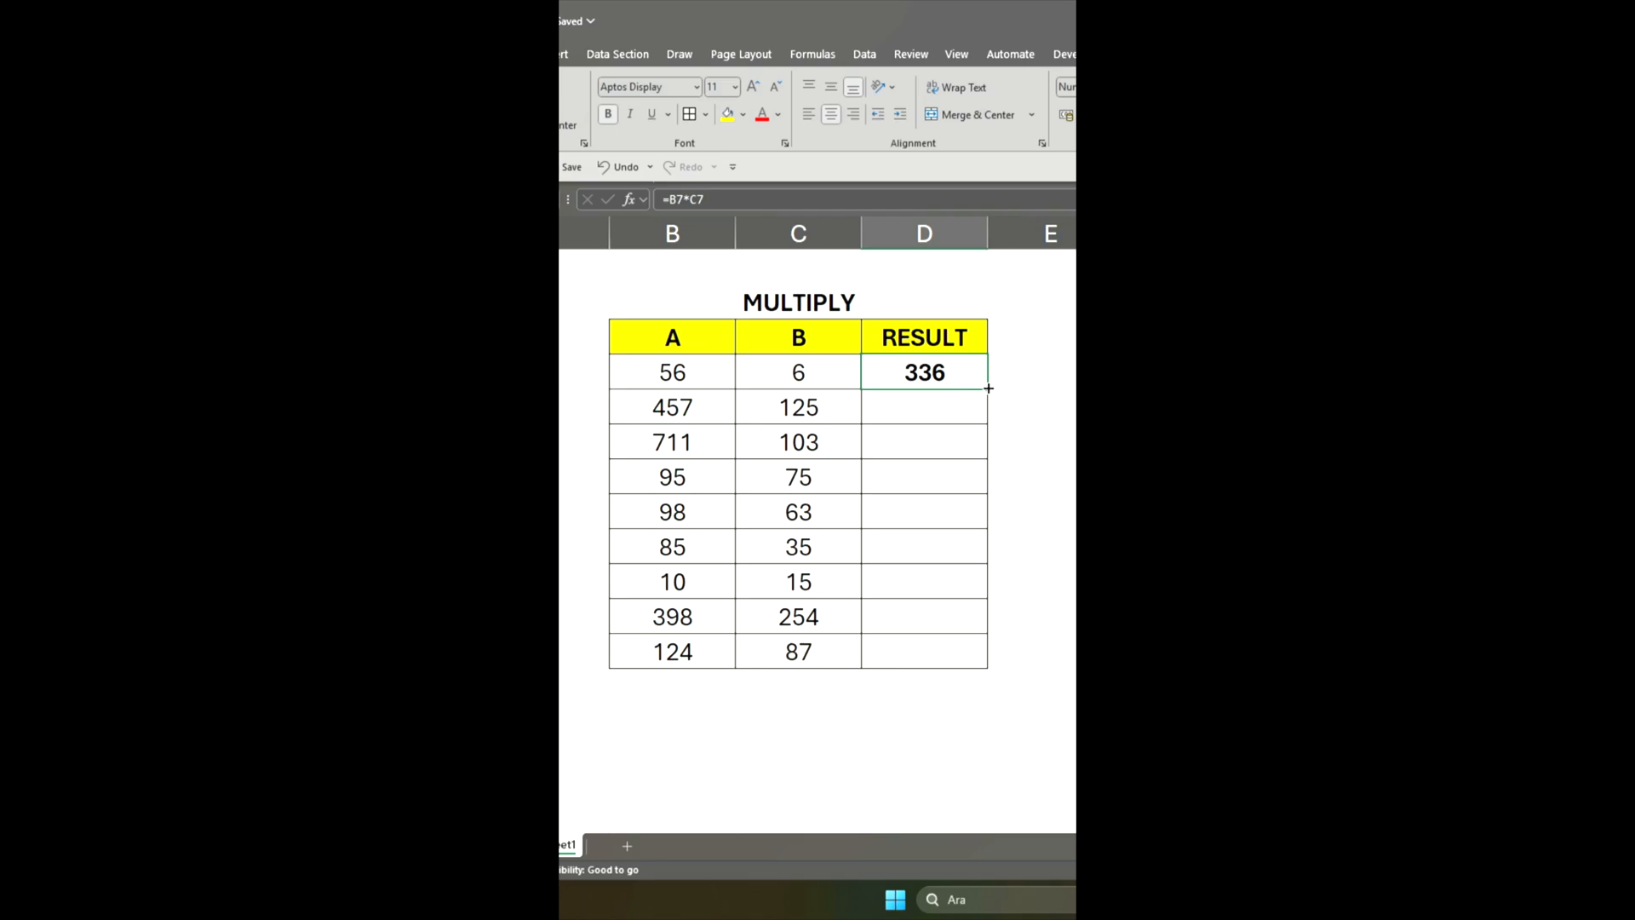
{"action": "left_click_drag", "start_coordinate": [988, 389], "coordinate": [960, 672]}
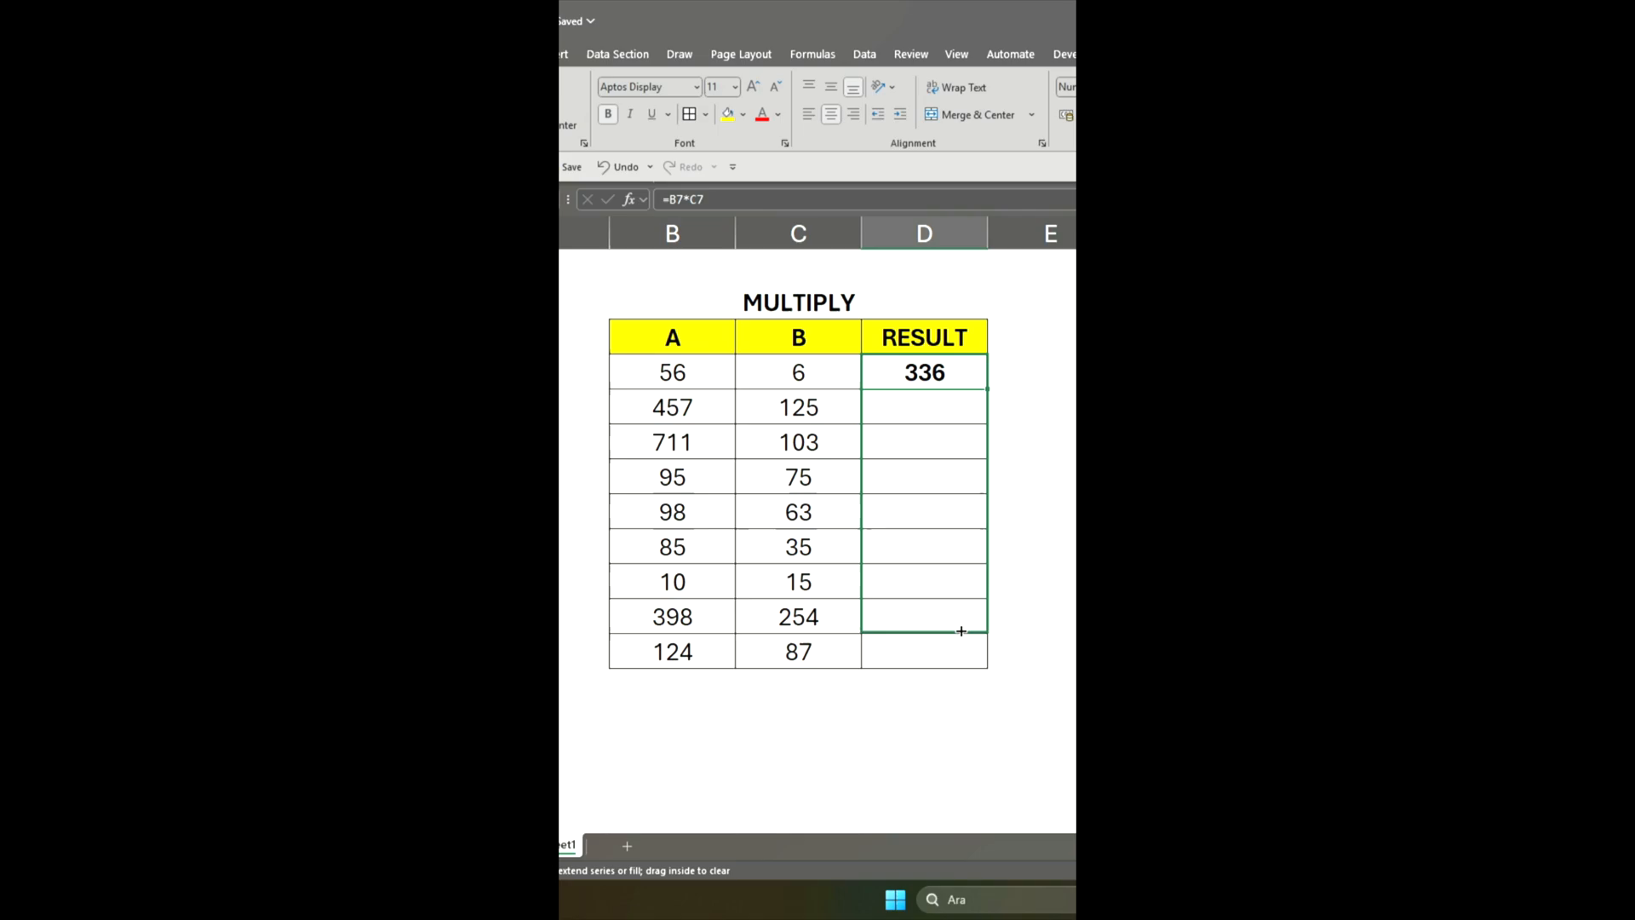
{"action": "left_click_drag", "start_coordinate": [962, 631], "coordinate": [962, 658]}
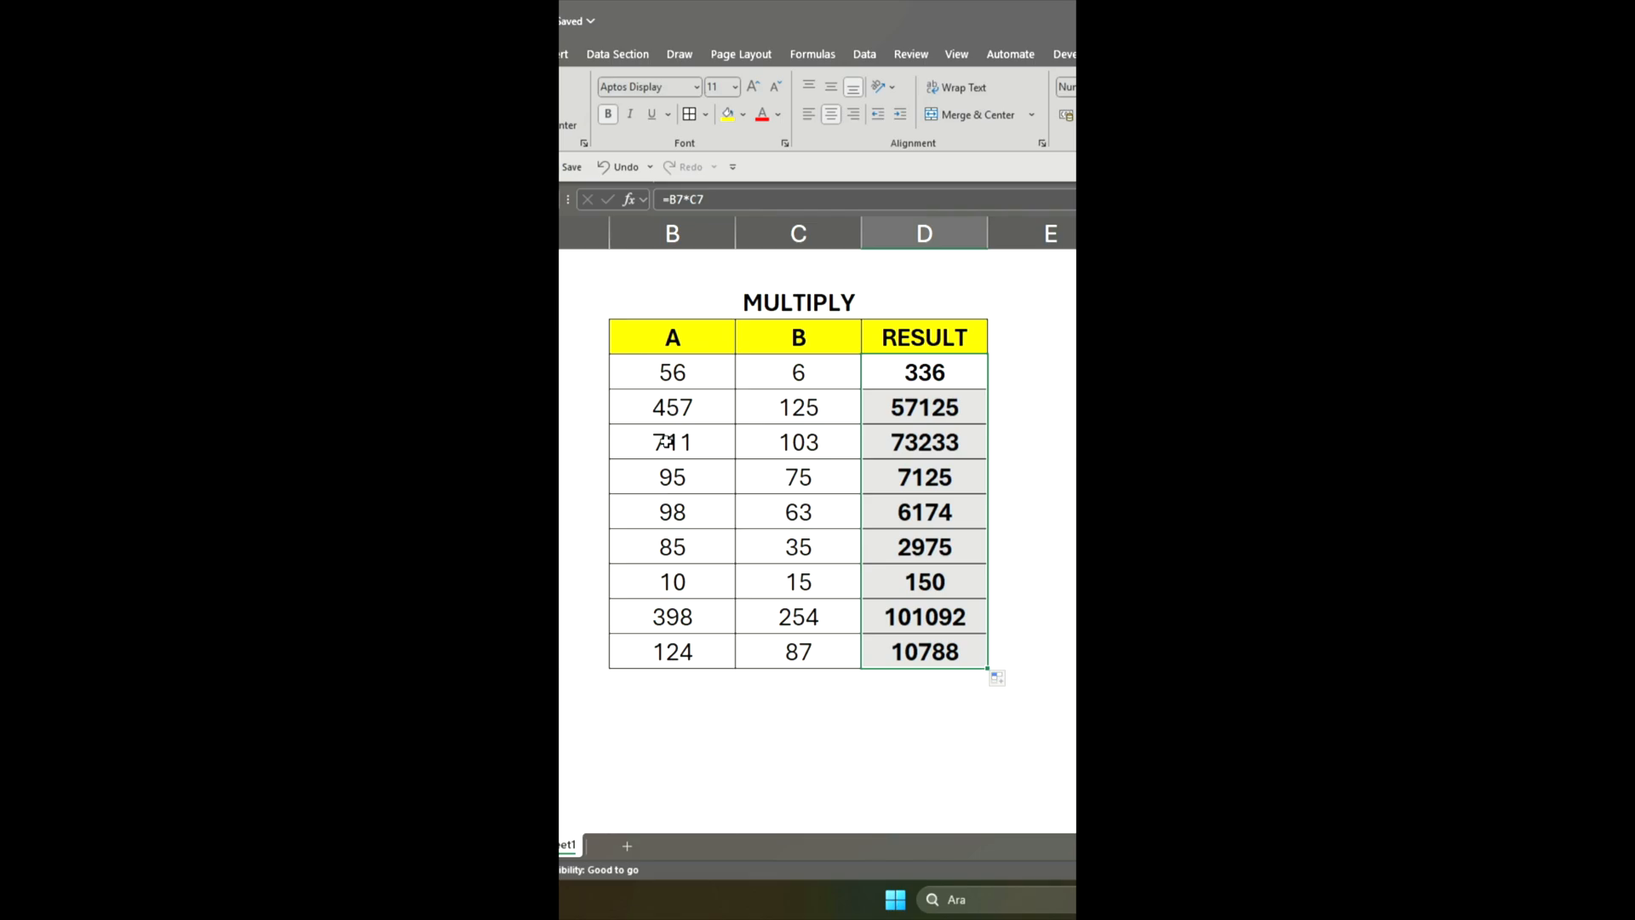
Change the column A value in B9 of the MULTIPLY table to 1
{"action": "left_click", "coordinate": [693, 441]}
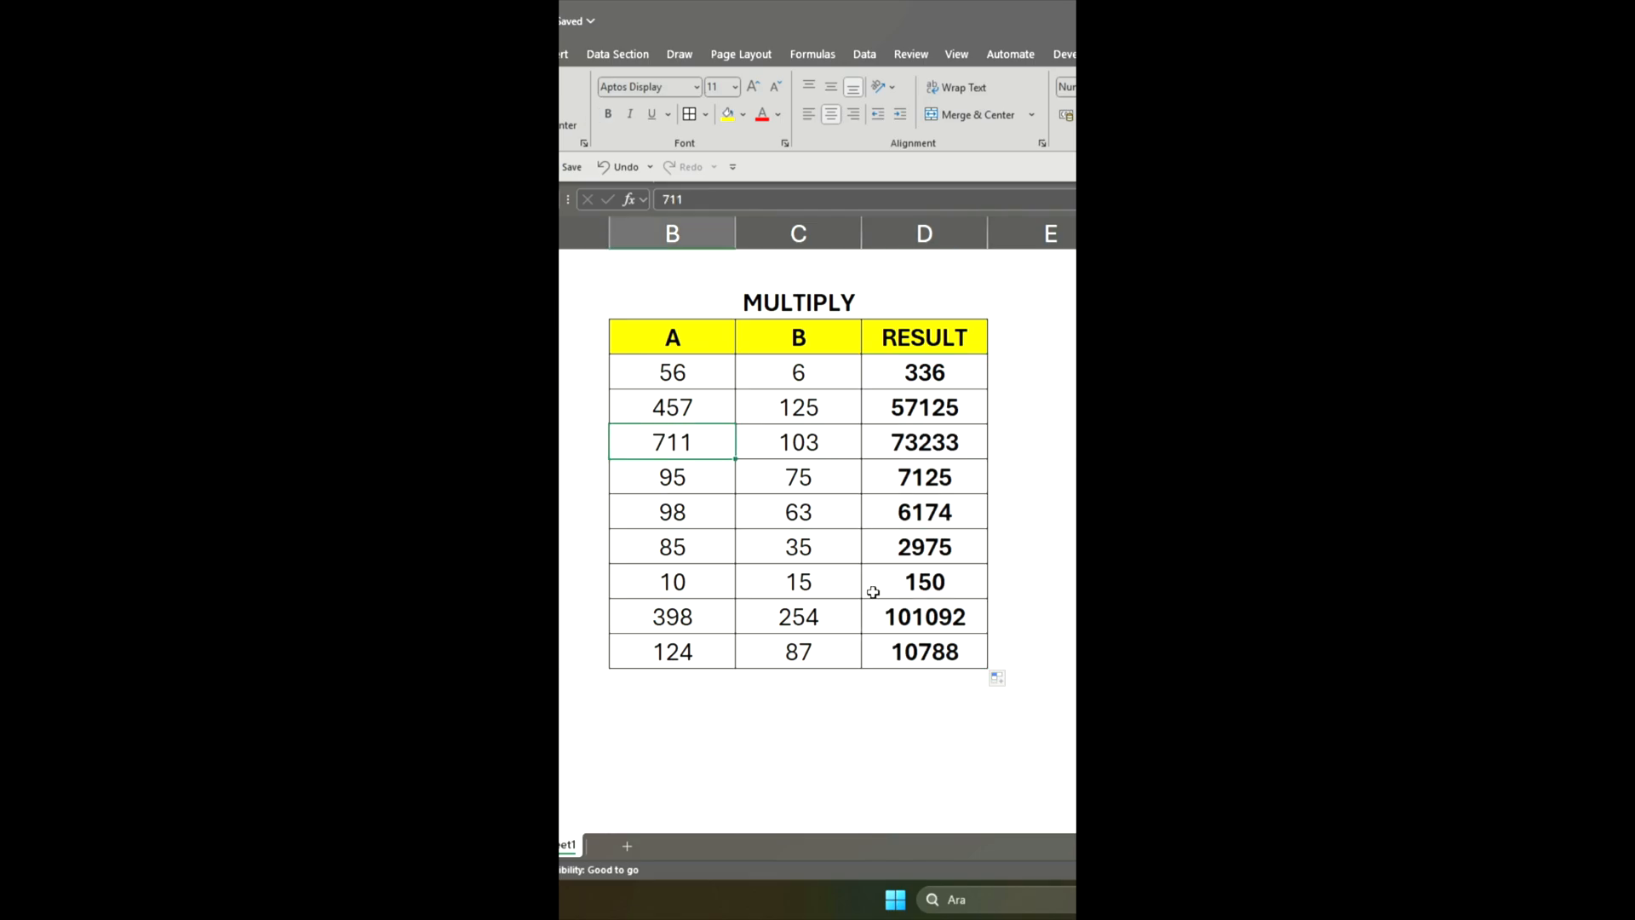
{"action": "type", "text": "1"}
{"action": "key", "text": "Return"}
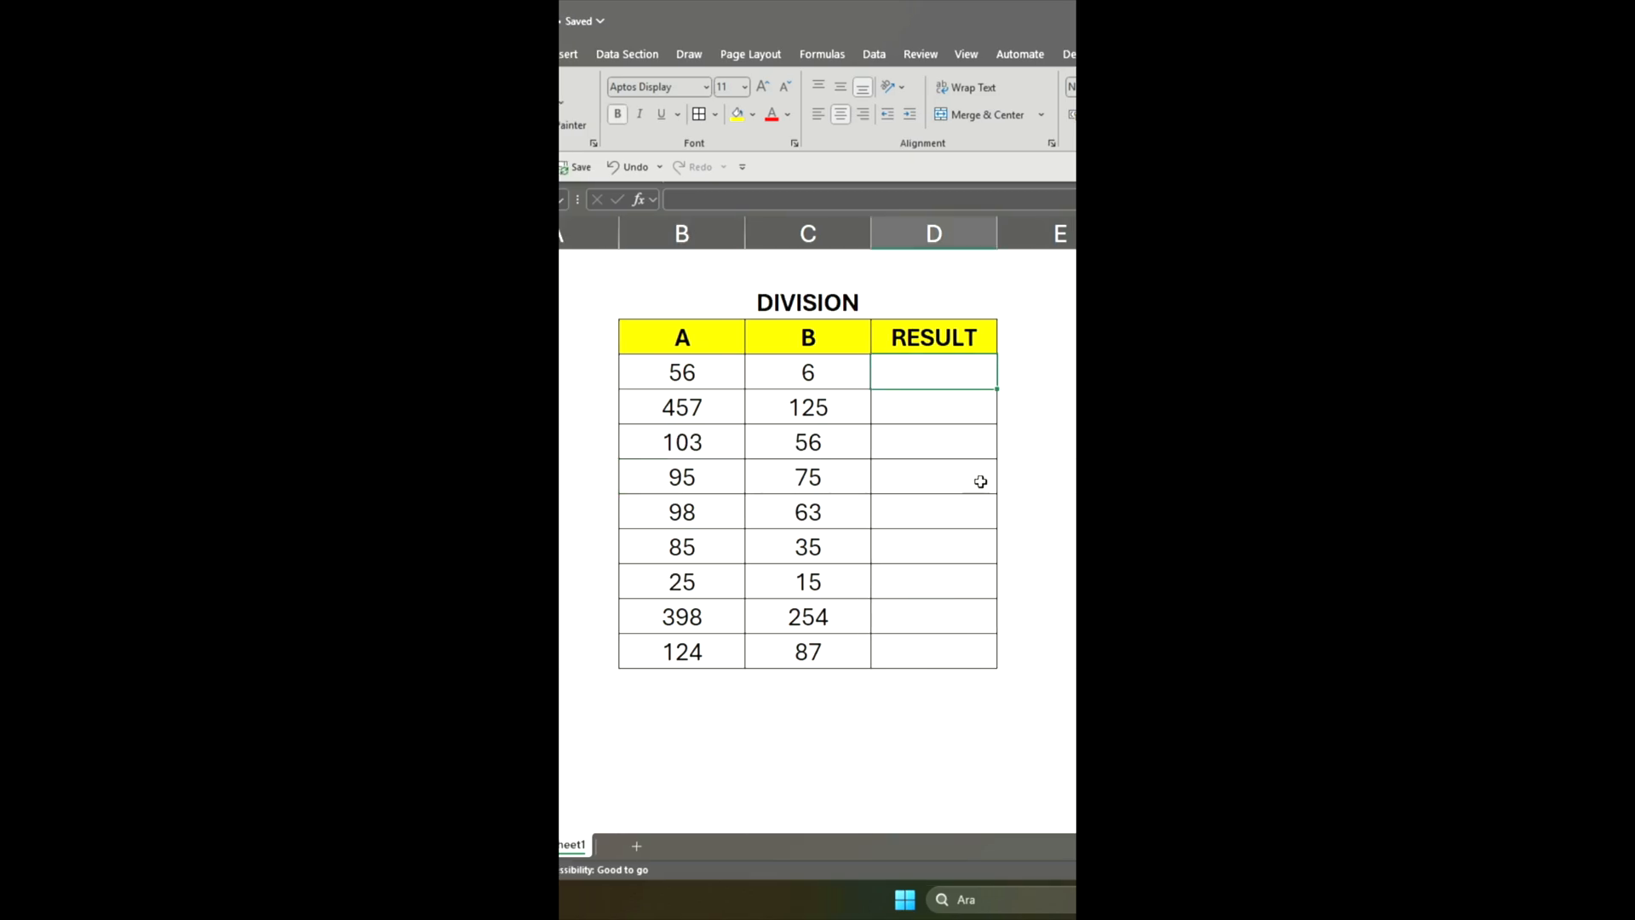
Enter the division formula =B7/C7 in D7, the first RESULT cell of the DIVISION table
{"action": "left_click", "coordinate": [706, 198]}
{"action": "type", "text": "="}
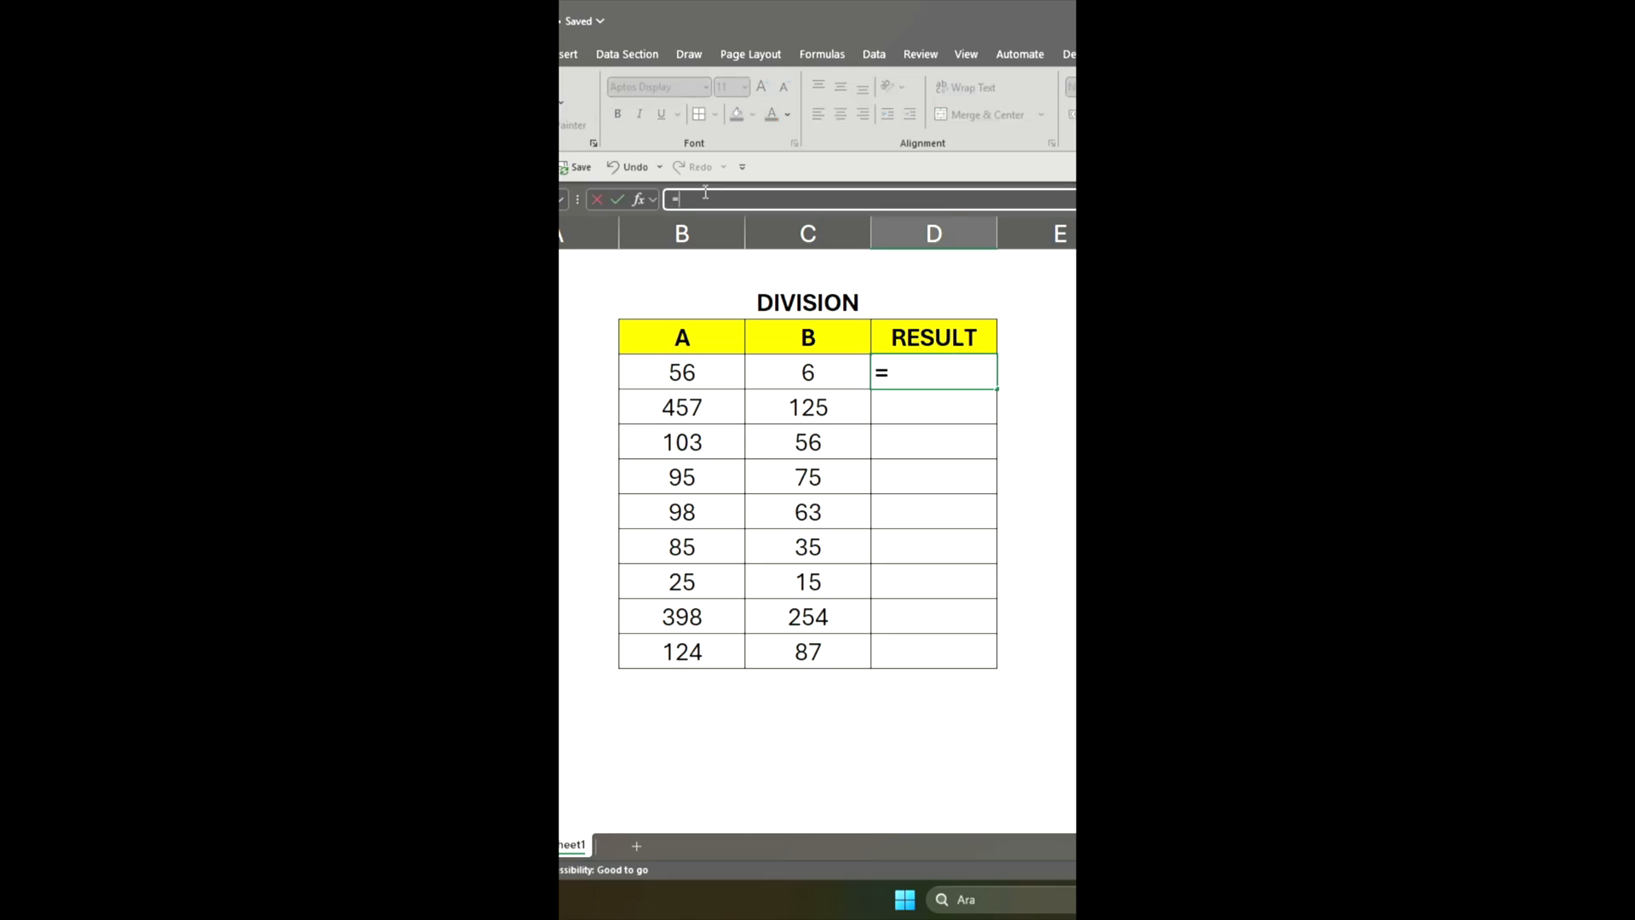
{"action": "left_click", "coordinate": [672, 370]}
{"action": "type", "text": "/"}
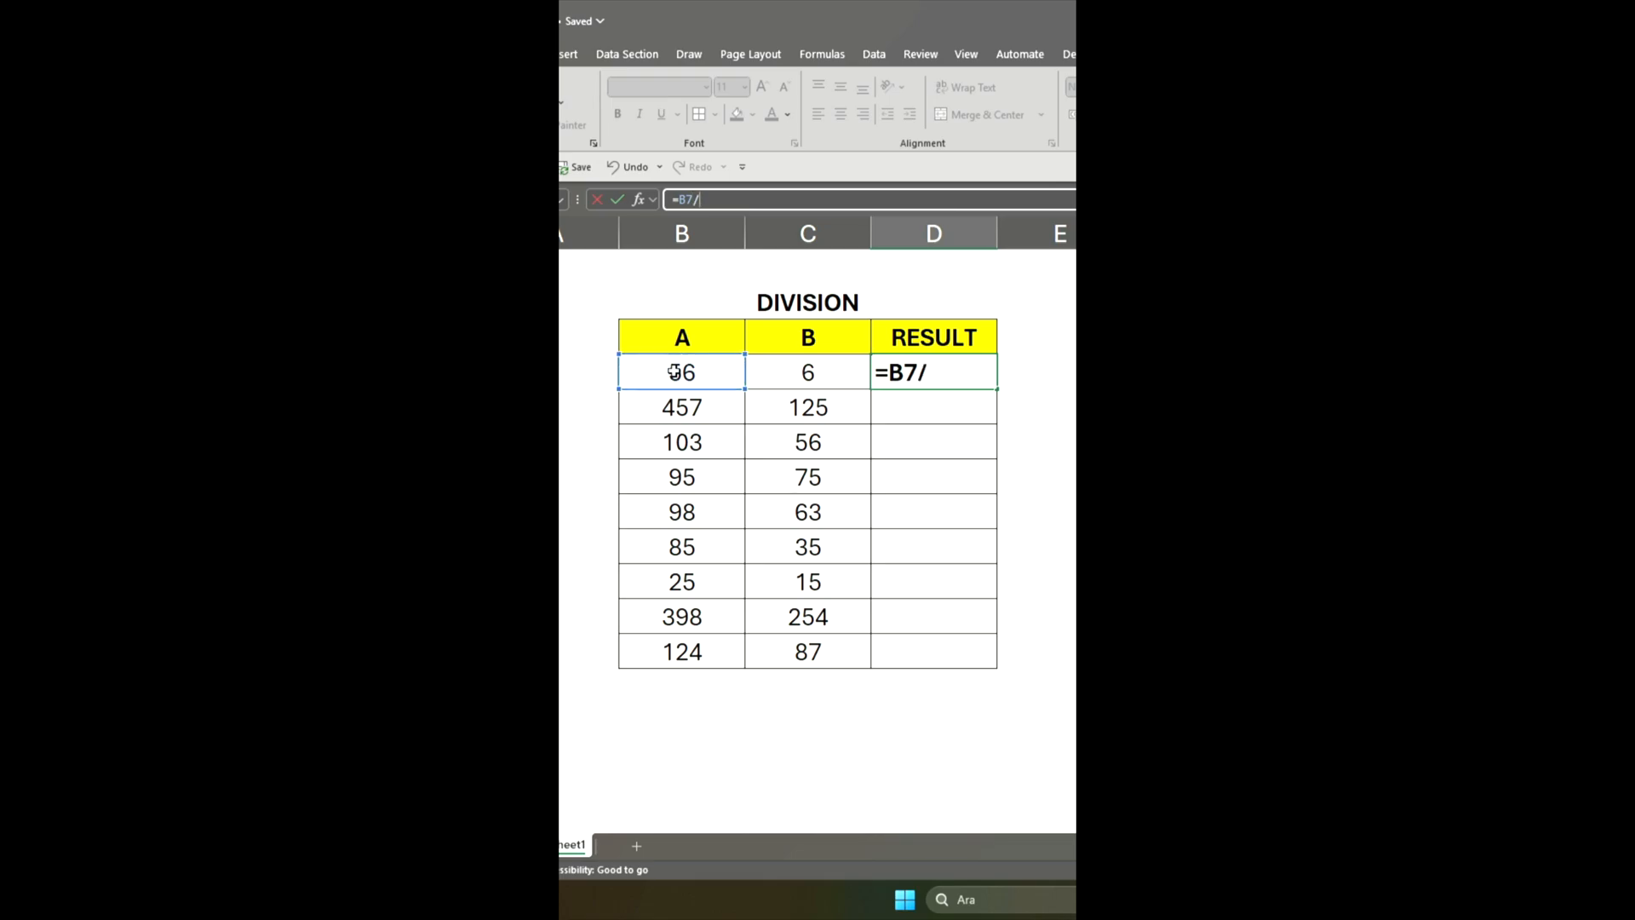
{"action": "left_click", "coordinate": [796, 372]}
{"action": "key", "text": "Return"}
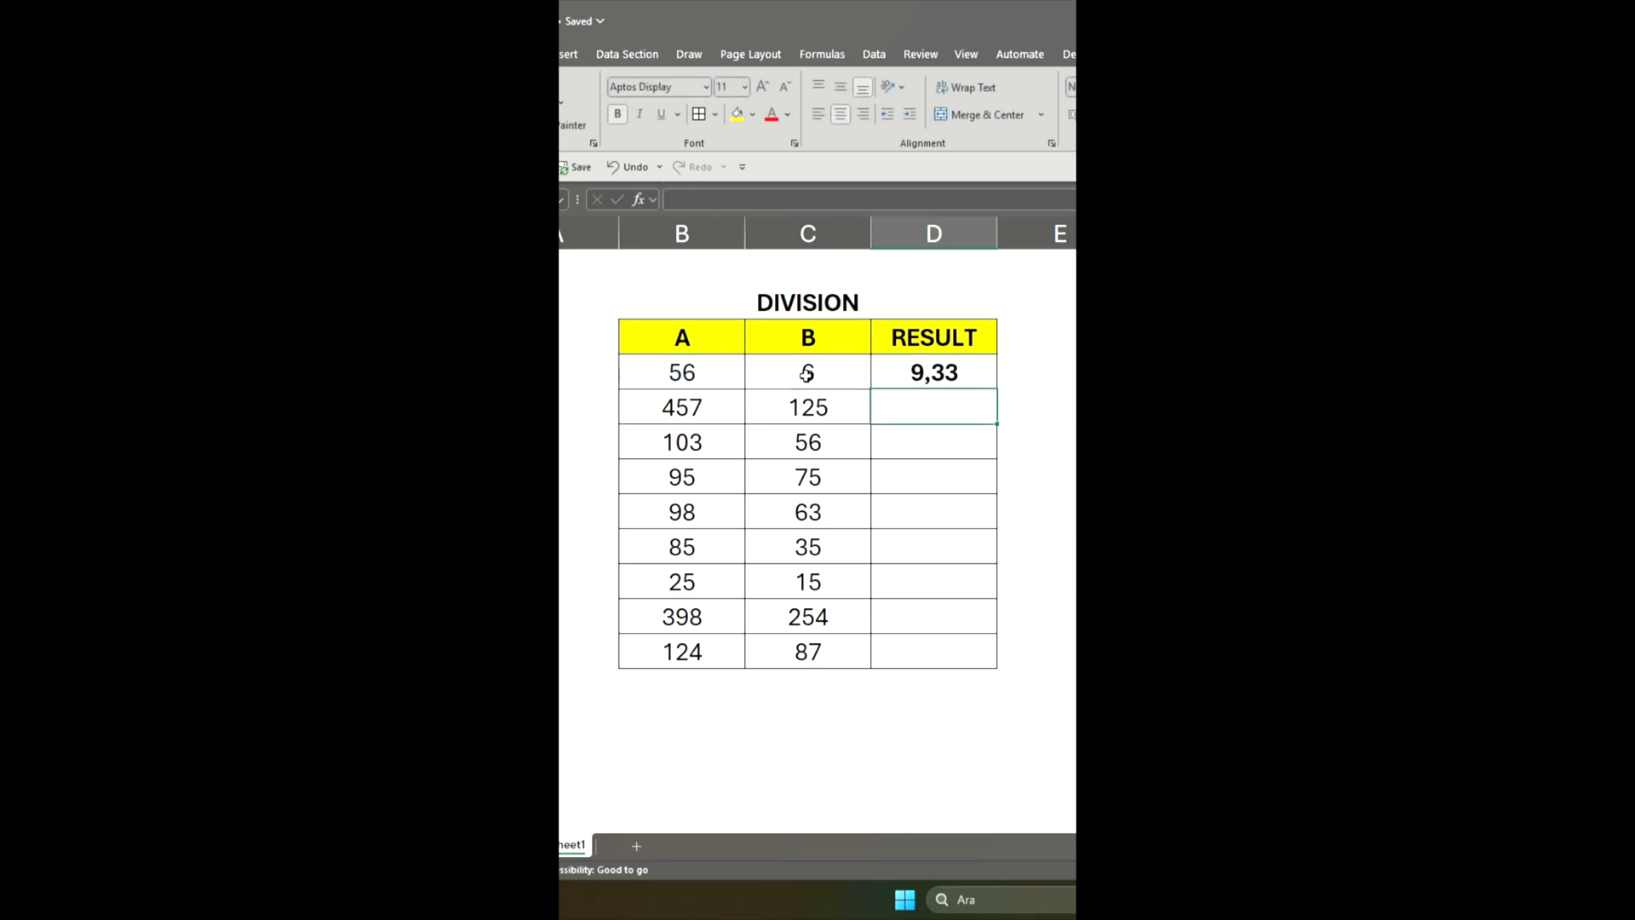
Fill the division formula from D7 down the rest of the RESULT column
{"action": "left_click", "coordinate": [960, 373]}
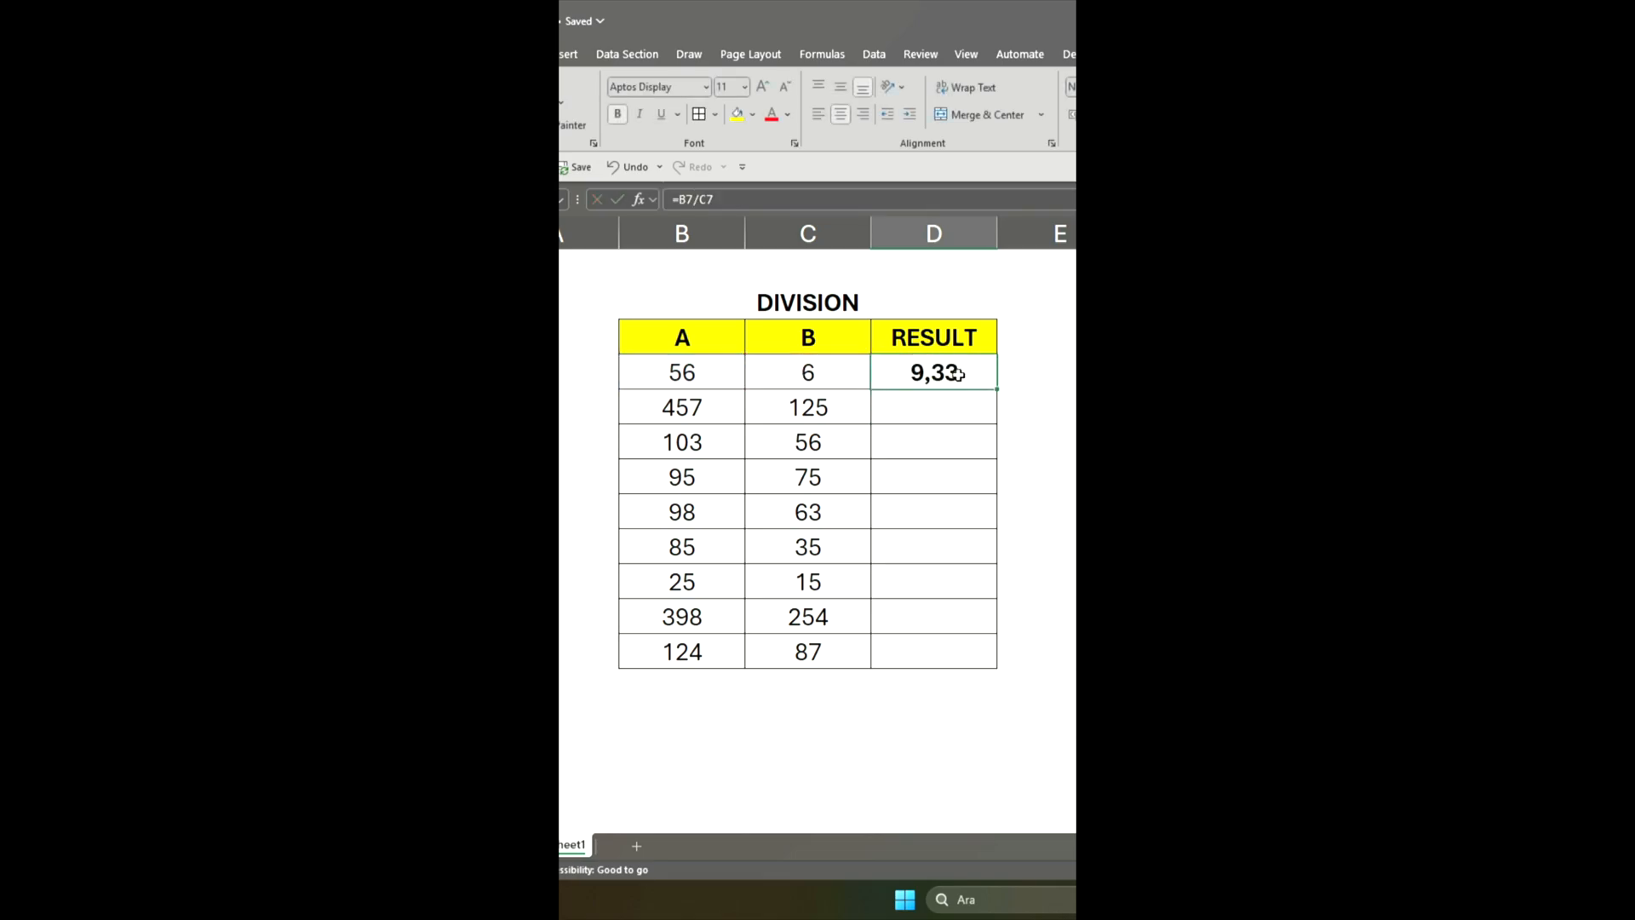